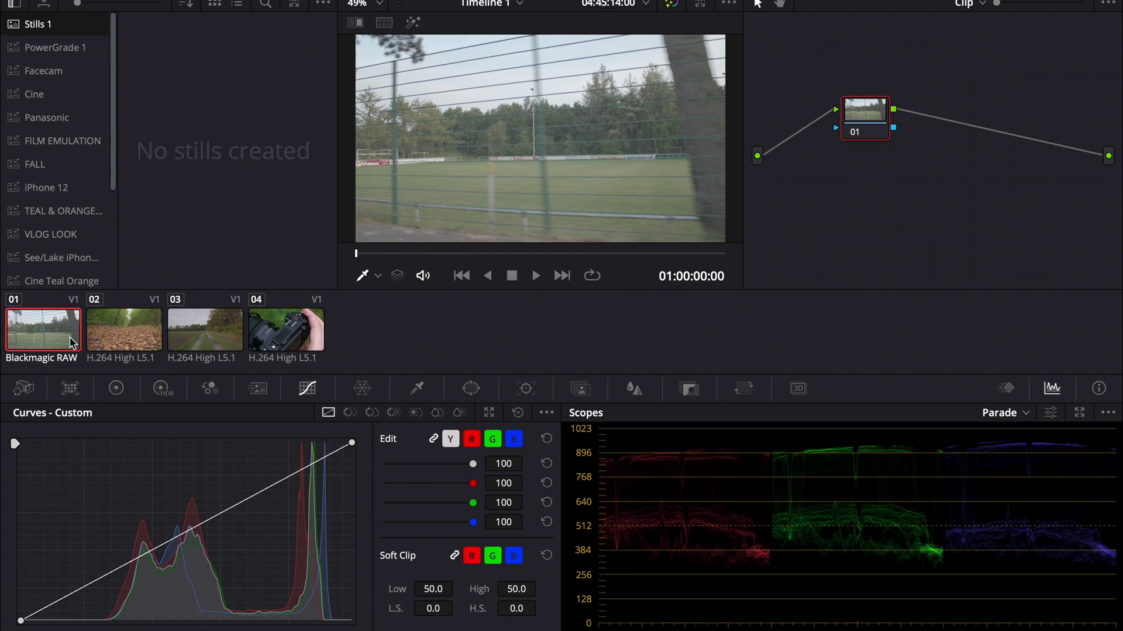
# Look through the ungraded timeline clips 01, 02 and 04, scrubbing through the camera close-up in clip 04
pyautogui.click(175, 336)
pyautogui.press('Up')
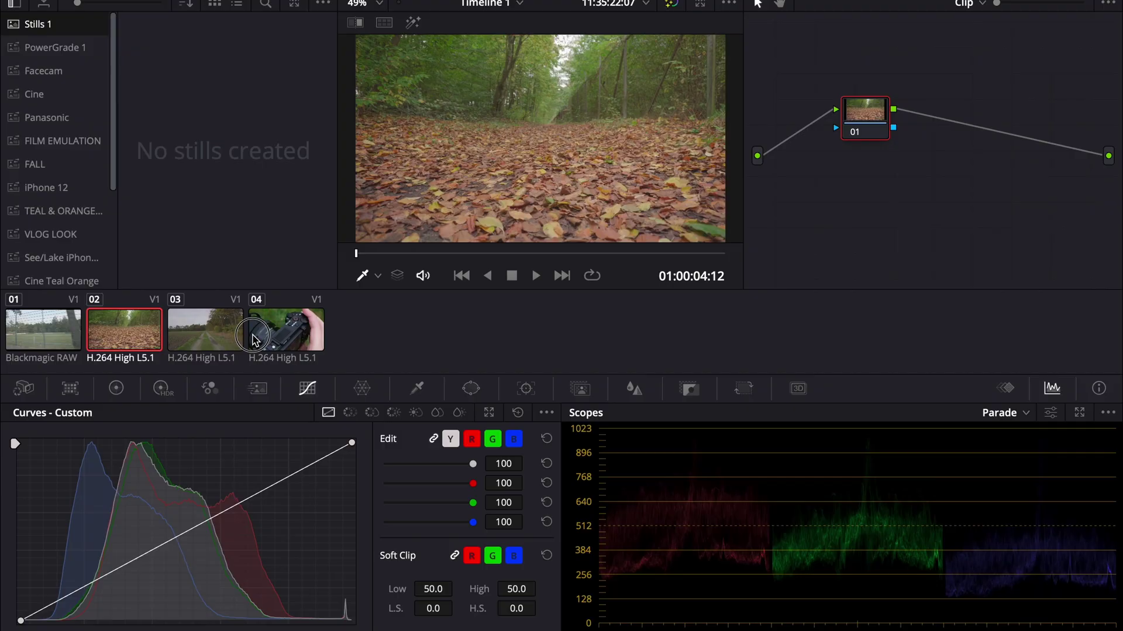
pyautogui.click(255, 341)
pyautogui.press('space')
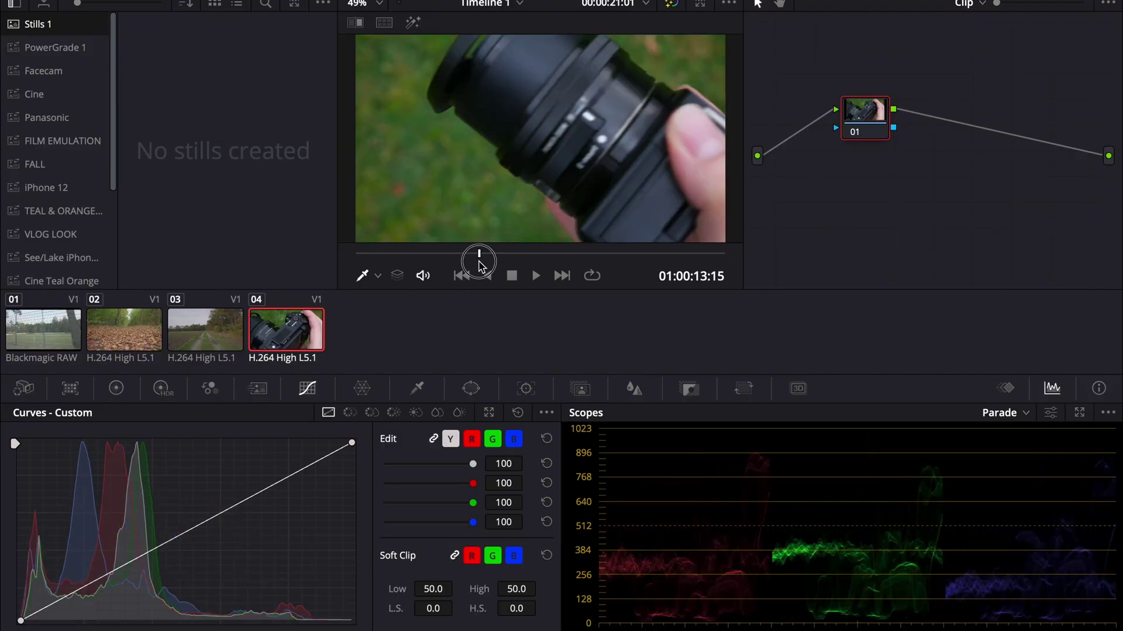
pyautogui.click(113, 335)
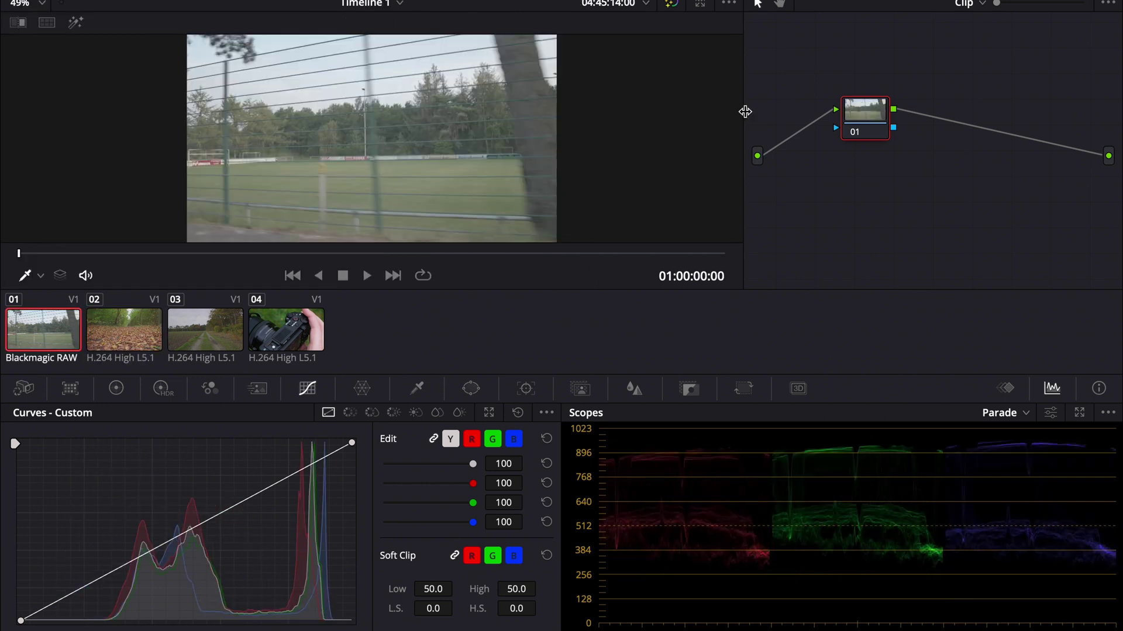
# Widen the node editor, move node 01 closer to the input, and add a serial node after it
pyautogui.moveTo(745, 111); pyautogui.dragTo(527, 121)
pyautogui.moveTo(707, 126); pyautogui.dragTo(624, 122)
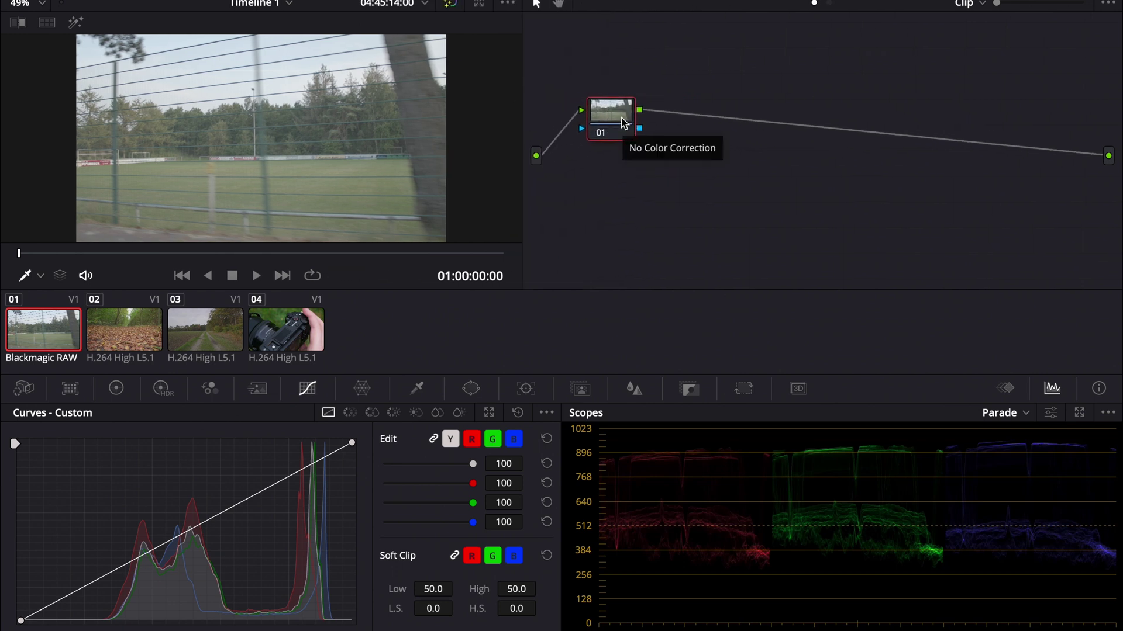
pyautogui.hotkey('alt', 's')
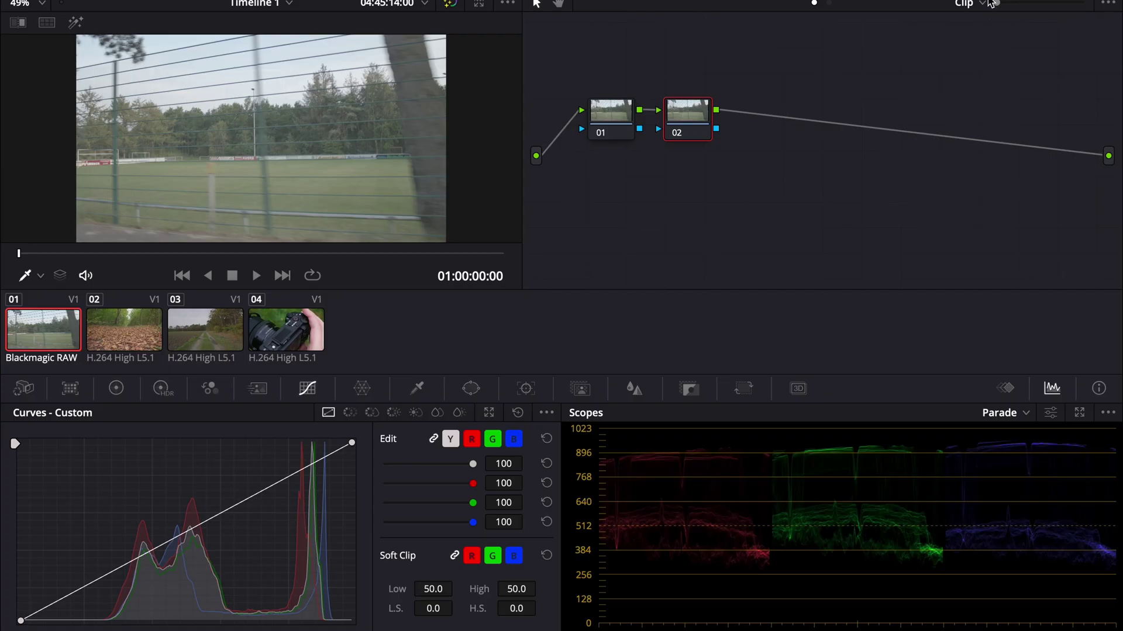
# Apply the Color Space Transform effect to node 02 of clip 01
pyautogui.click(987, 18)
pyautogui.scroll(-5, 948, 185)
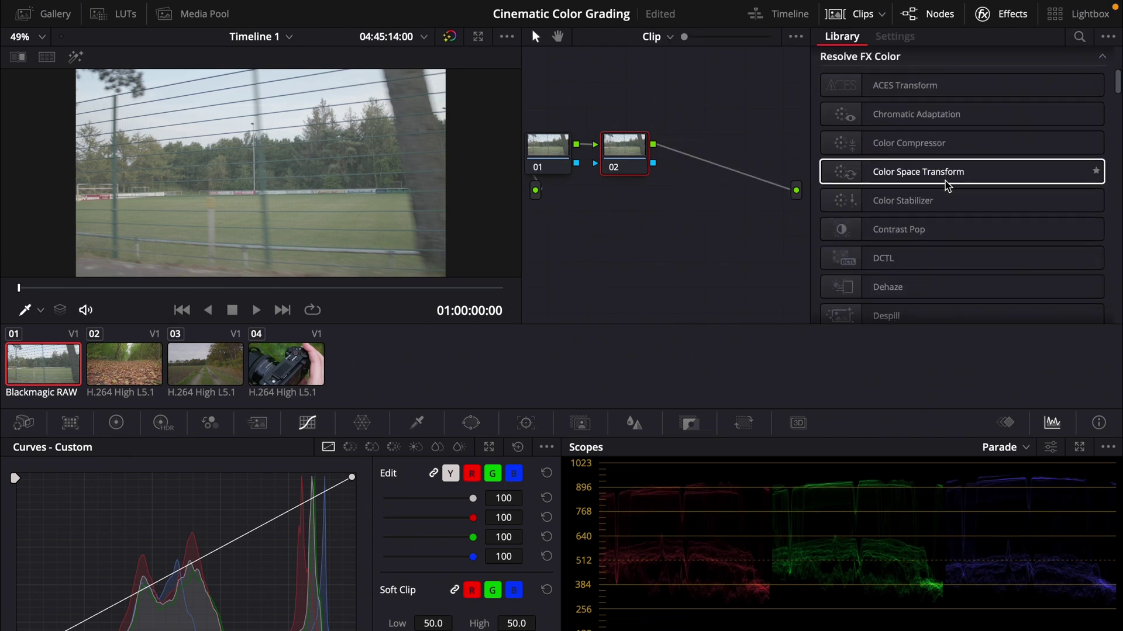
pyautogui.moveTo(920, 171); pyautogui.dragTo(630, 162)
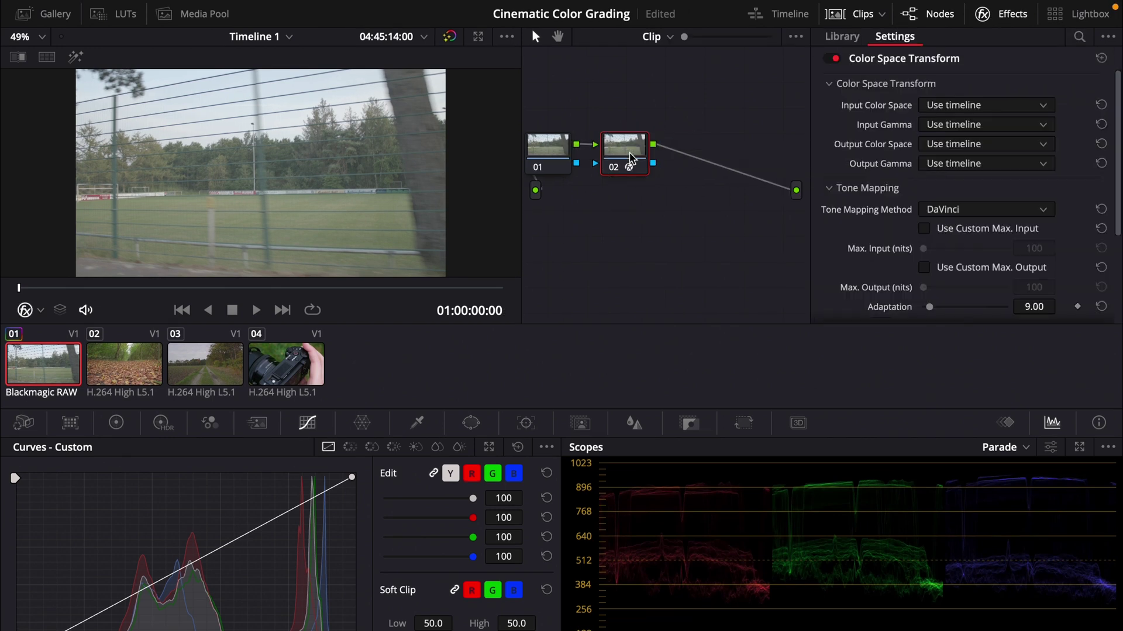
# Set the input color space to Blackmagic Design Pocket 4K Film Gen 4 and the input gamma to Blackmagic Design Pocket 6K Film Gen 4
pyautogui.click(1019, 105)
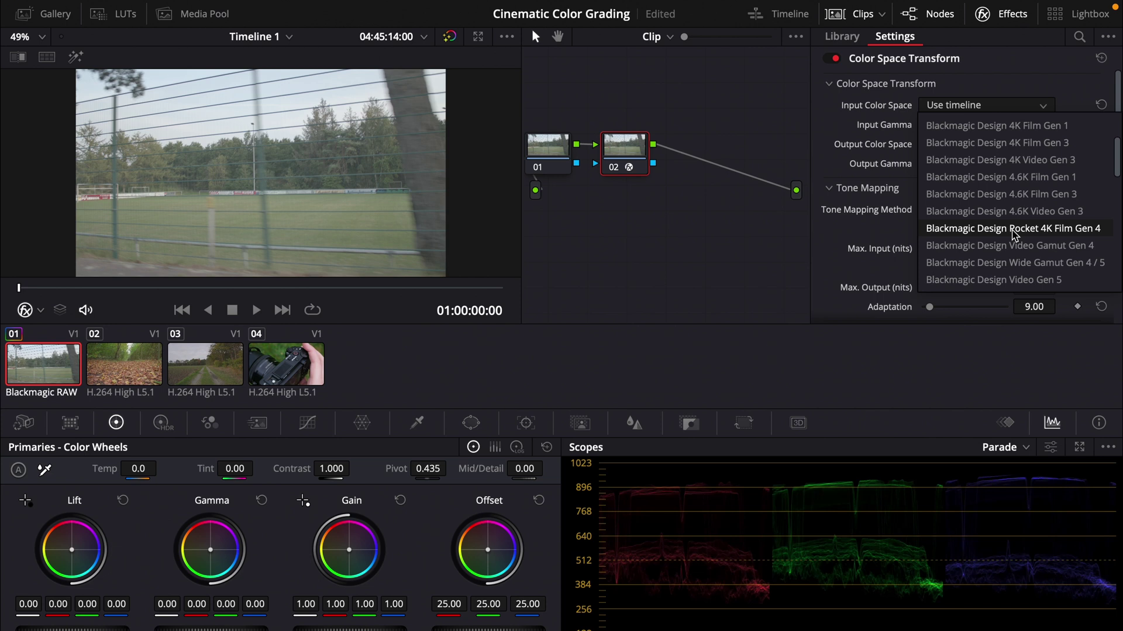
pyautogui.click(1013, 230)
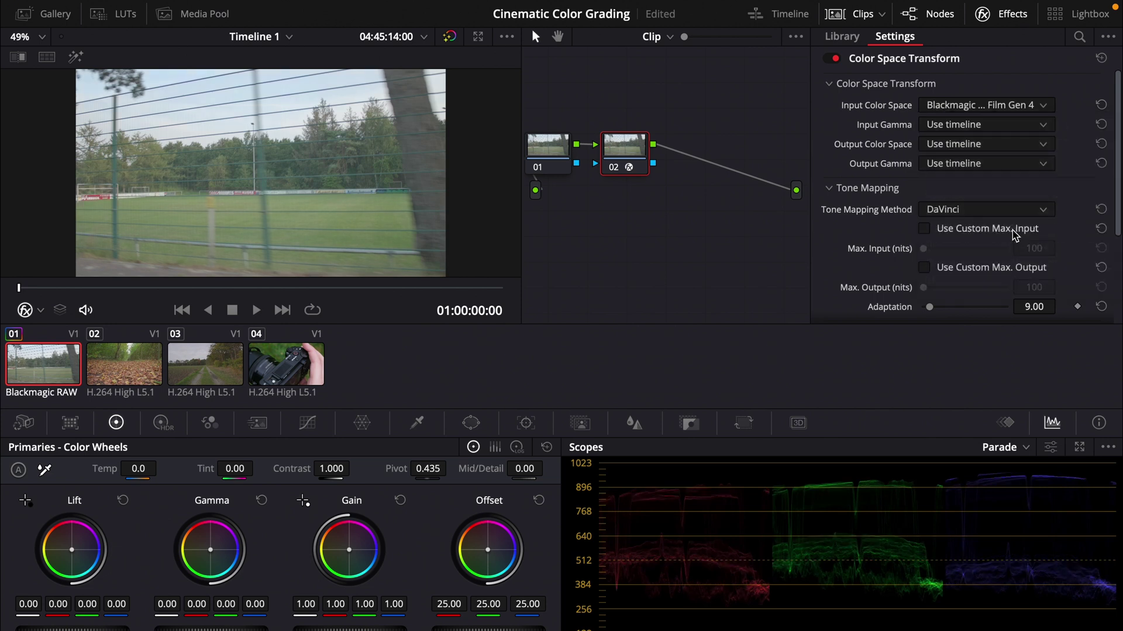
pyautogui.click(998, 126)
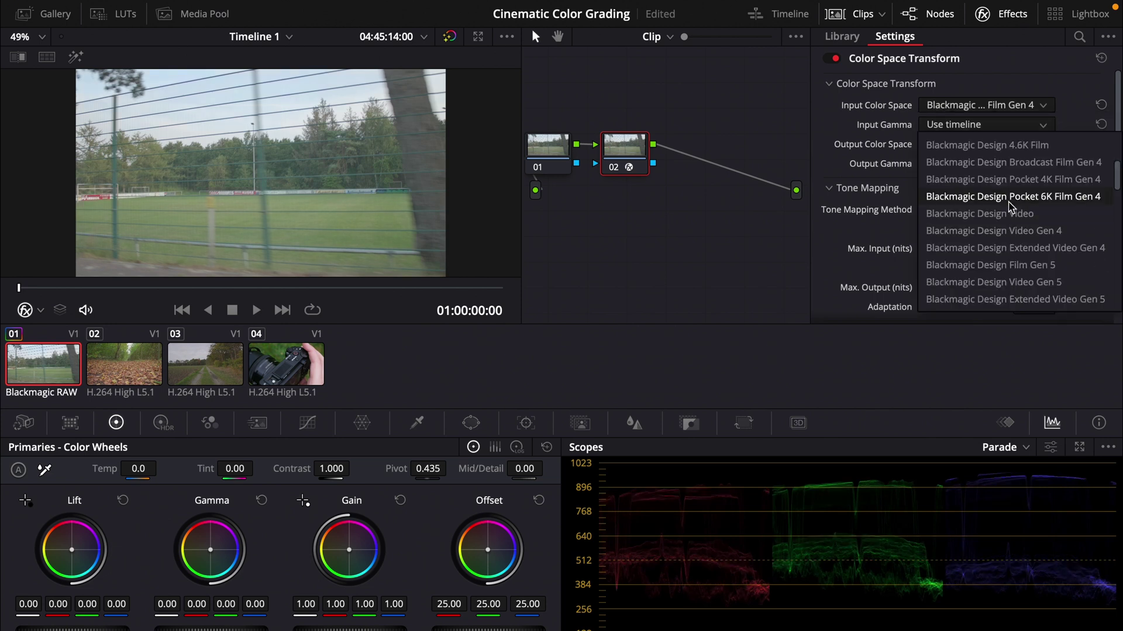
pyautogui.click(1061, 196)
# Set the Color Space Transform's output color space and output gamma to Rec.709
pyautogui.click(997, 145)
pyautogui.scroll(-10, 997, 290)
pyautogui.click(985, 248)
pyautogui.click(994, 163)
pyautogui.scroll(-2, 1002, 265)
pyautogui.scroll(-6, 1004, 266)
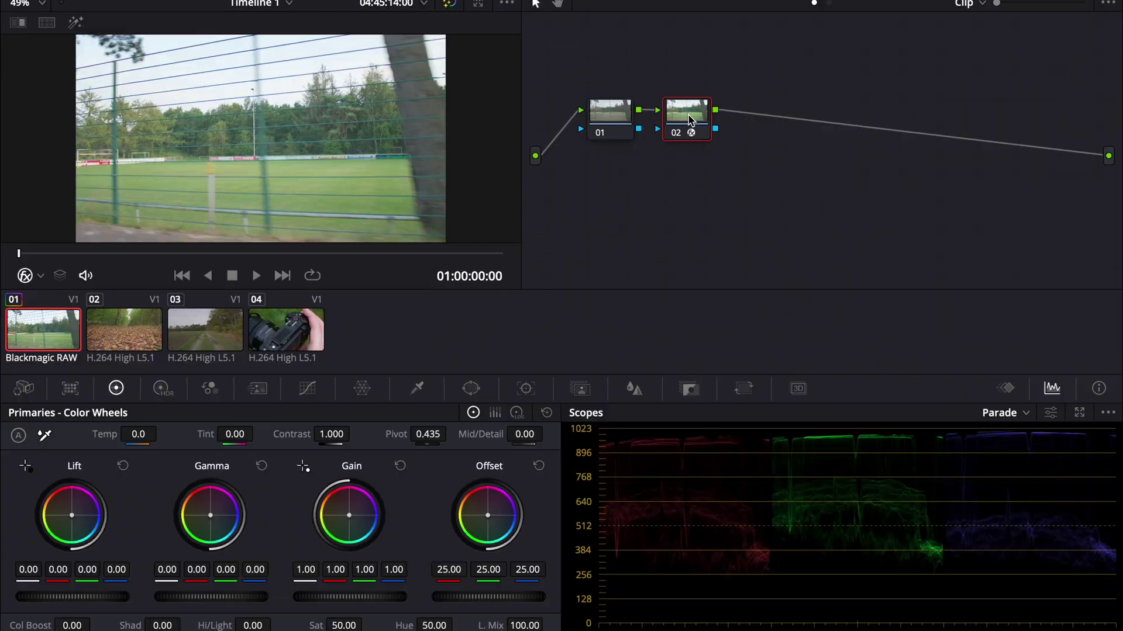
# Move the Color Space Transform node closer to the output and copy clip 01's grade onto clips 02 and 03
pyautogui.moveTo(693, 120); pyautogui.dragTo(921, 122)
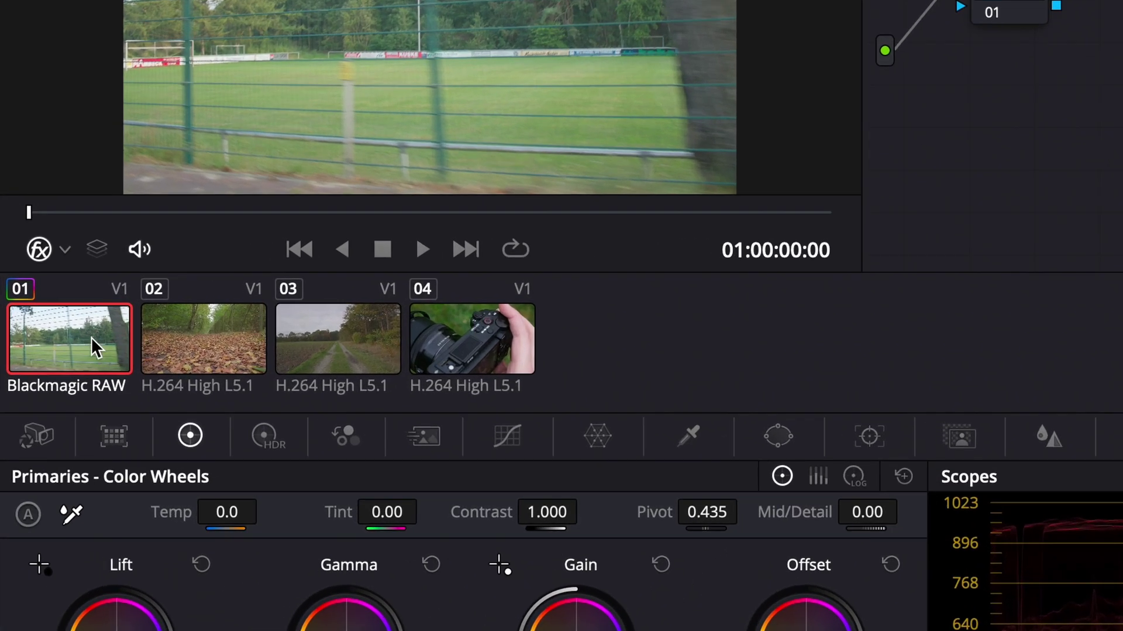
pyautogui.click(223, 355)
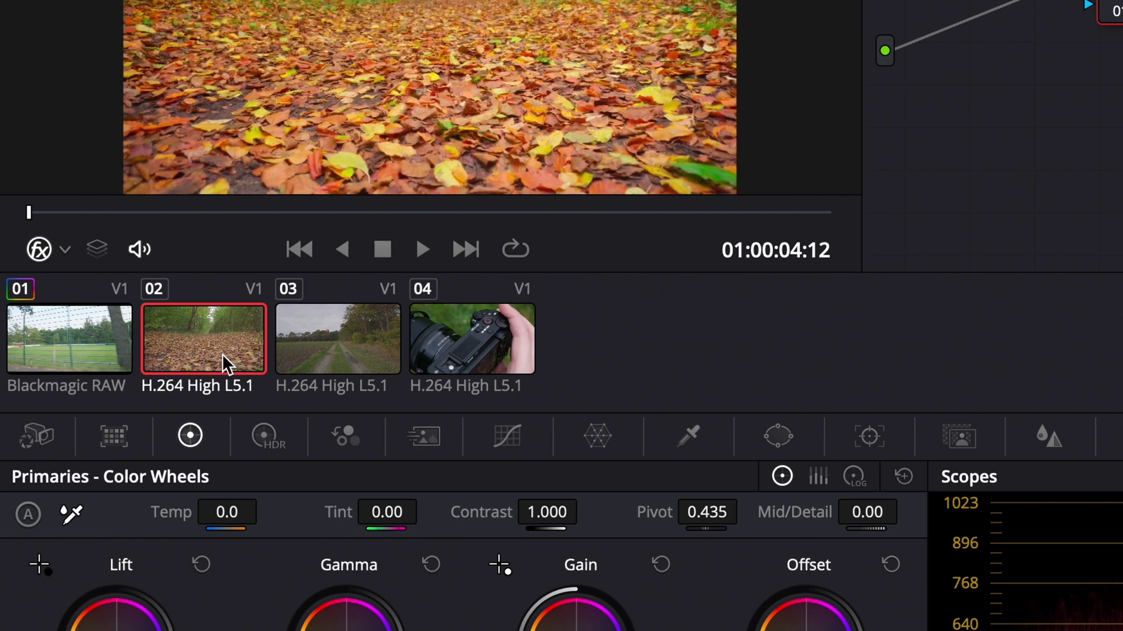
pyautogui.hotkey('ctrl', 'v')
pyautogui.click(345, 377)
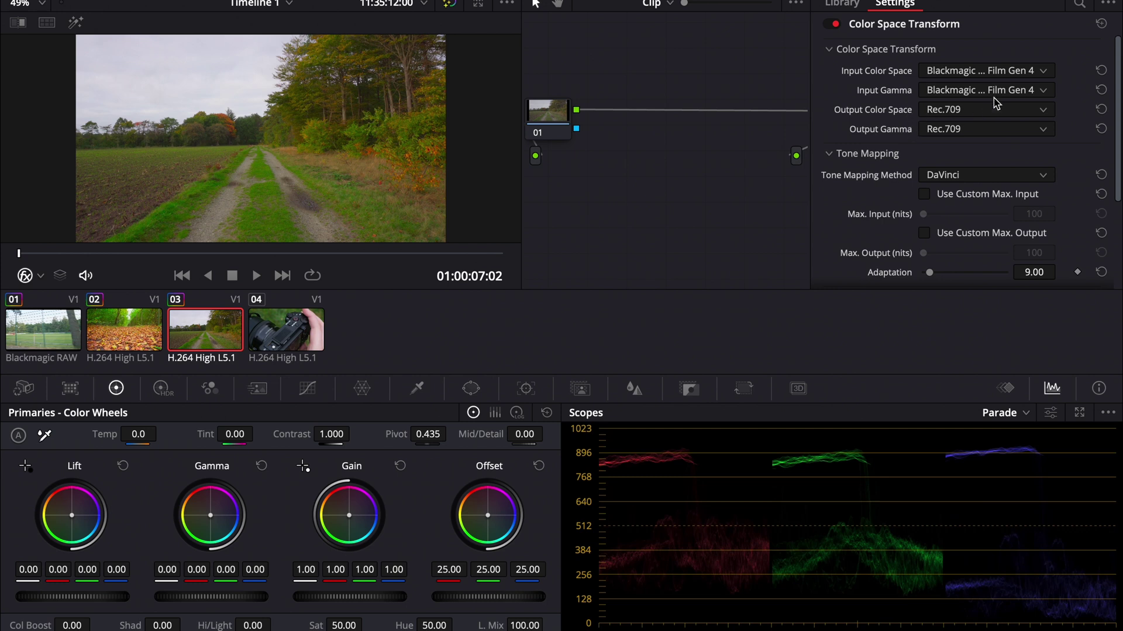
# On clip 03, set the Color Space Transform's input color space to Rec.709 and replace the Blackmagic input gamma
pyautogui.click(1035, 75)
pyautogui.scroll(-5, 1024, 137)
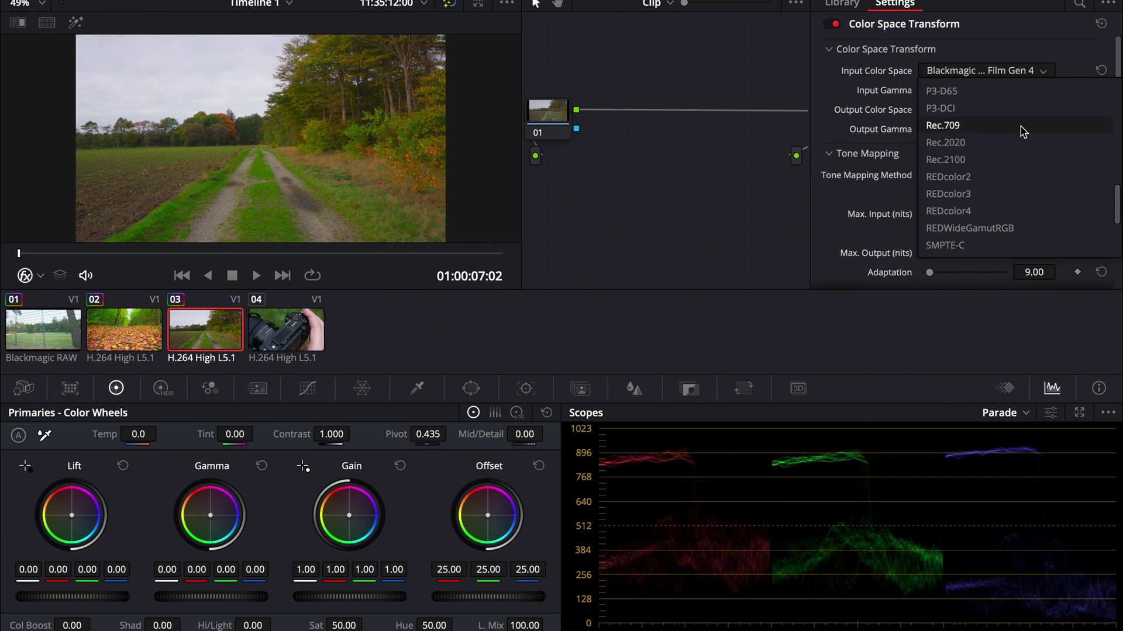
pyautogui.click(1023, 129)
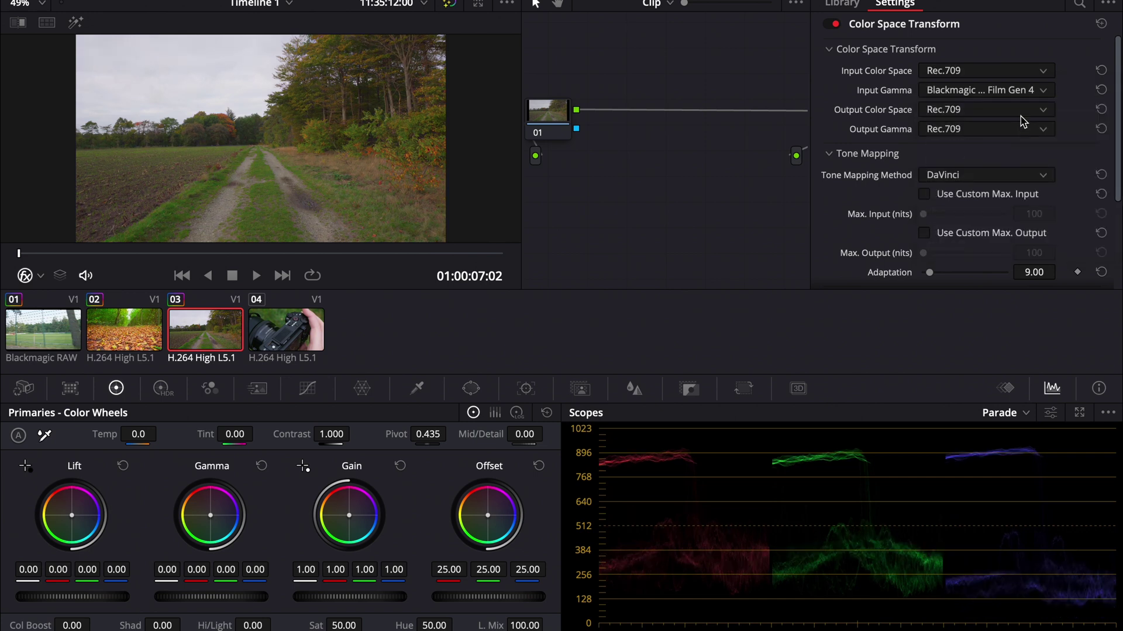
pyautogui.click(1023, 91)
pyautogui.scroll(-10, 1022, 158)
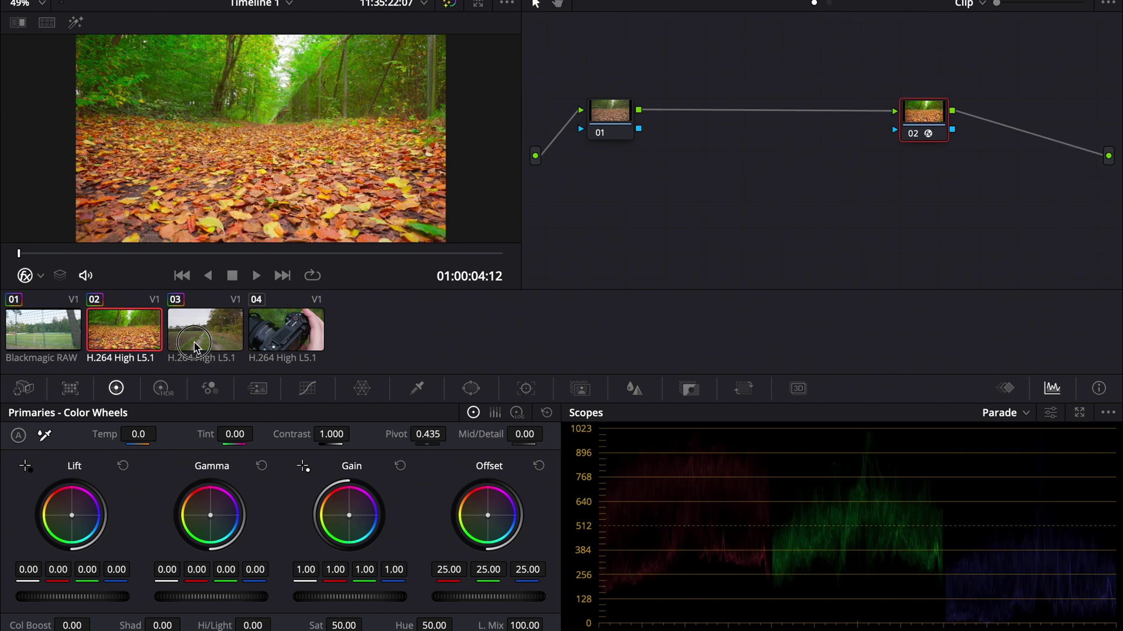
# Copy clip 03's Color Space Transform grade onto clip 02 and return to clip 01
pyautogui.click(234, 318)
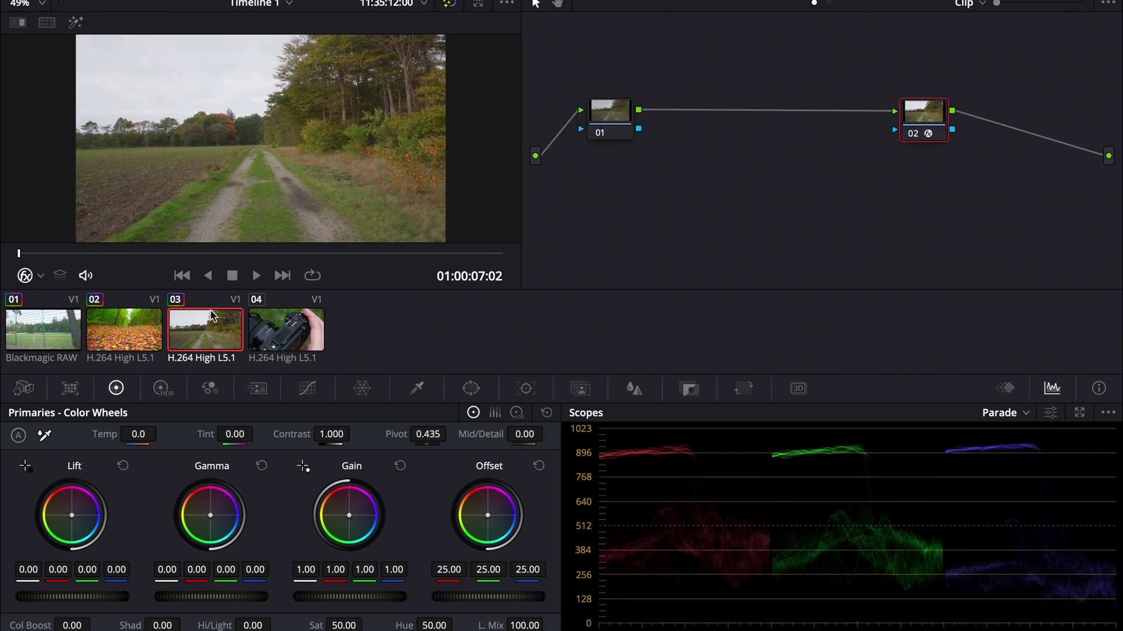
pyautogui.click(133, 320)
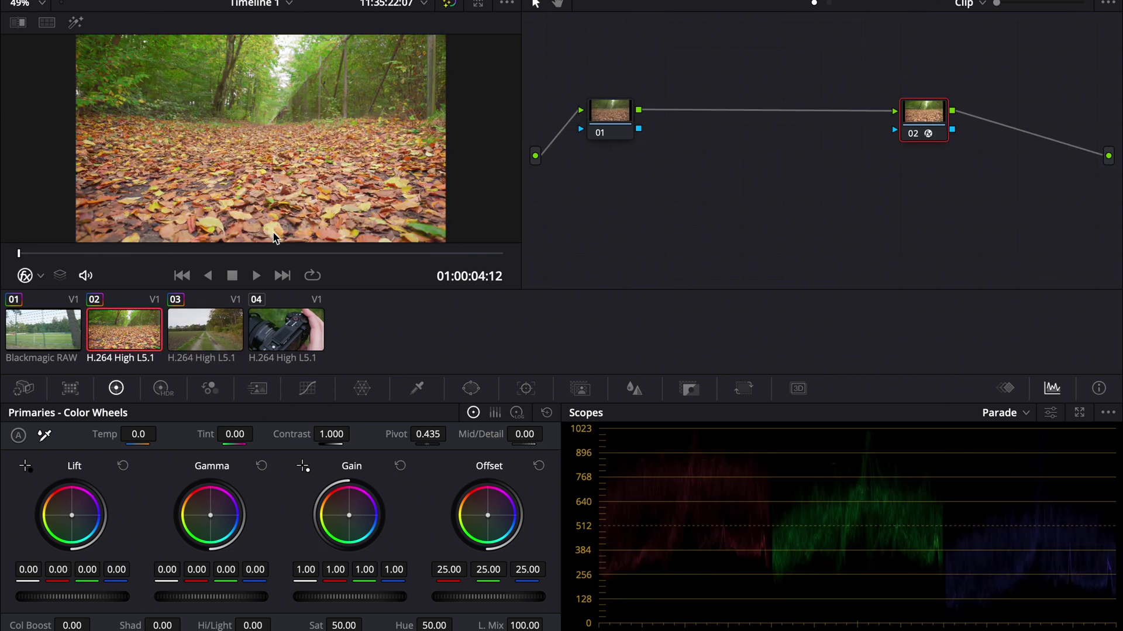
pyautogui.press('Home')
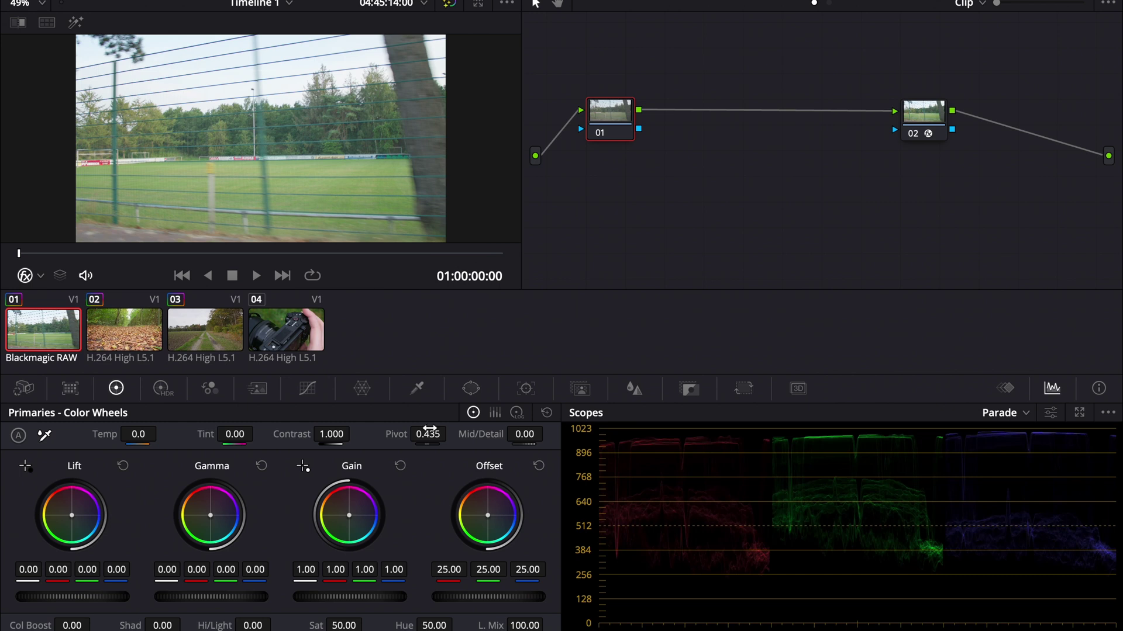
# Label node 01 of clip 01 as WB and add a serial node labelled Exposure after it
pyautogui.rightClick(621, 120)
pyautogui.click(632, 147)
pyautogui.write('WB')
pyautogui.hotkey('alt', 's')
pyautogui.write('Exposure')
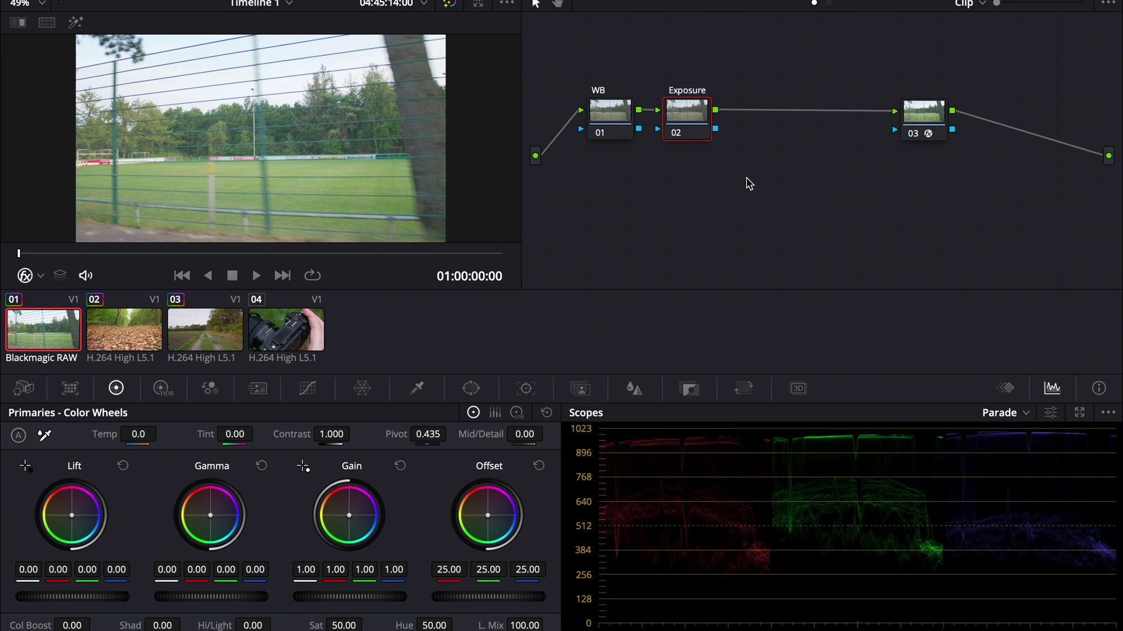
# Add another serial node after the Exposure node and label it Look
pyautogui.hotkey('alt', 's')
pyautogui.rightClick(767, 130)
pyautogui.click(779, 157)
pyautogui.write('Look')
# Add a parallel node below the Look node, align the mixer between the two branches, and label the new node Hue
pyautogui.hotkey('alt', 'p')
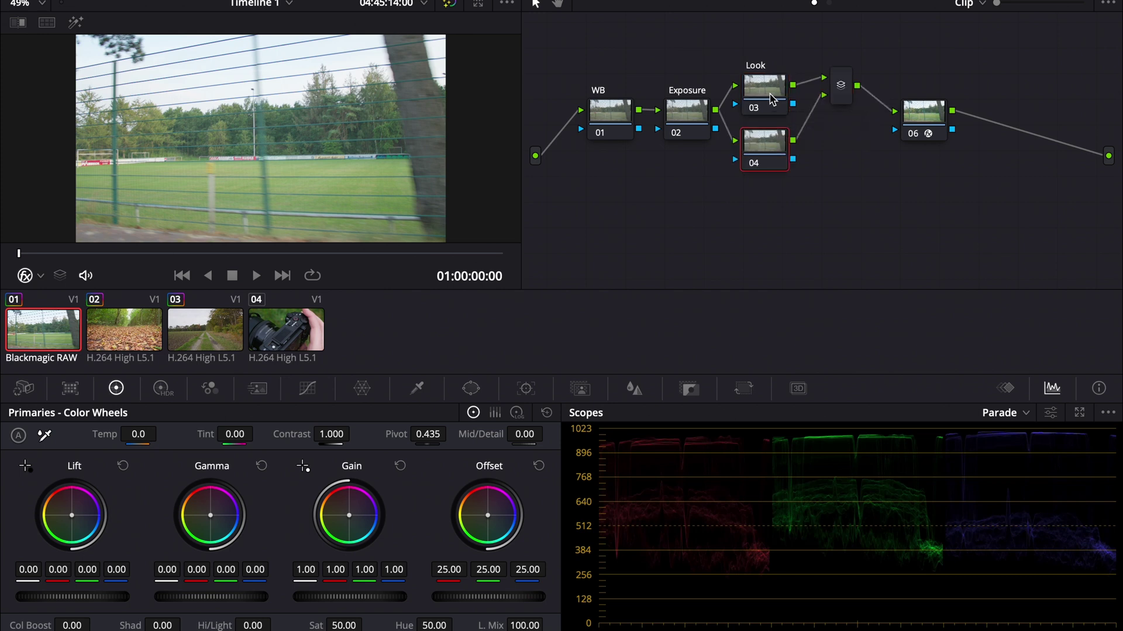
pyautogui.moveTo(842, 88); pyautogui.dragTo(842, 121)
pyautogui.click(747, 162)
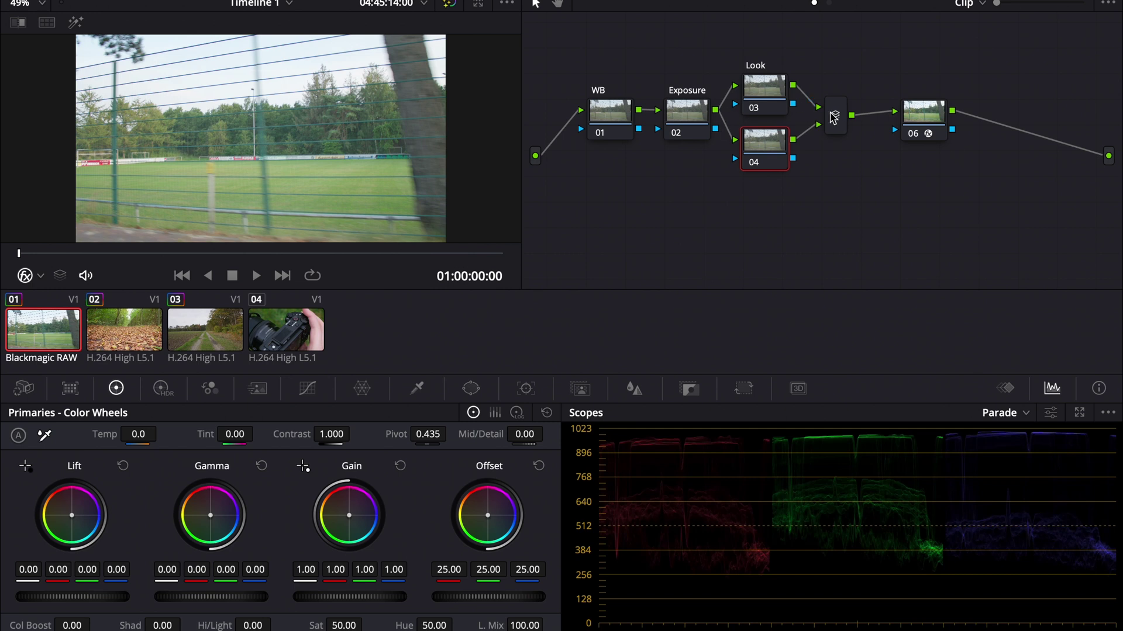
pyautogui.rightClick(767, 161)
pyautogui.click(776, 188)
# Label the Color Space Transform node CST
pyautogui.click(924, 117)
pyautogui.rightClick(930, 120)
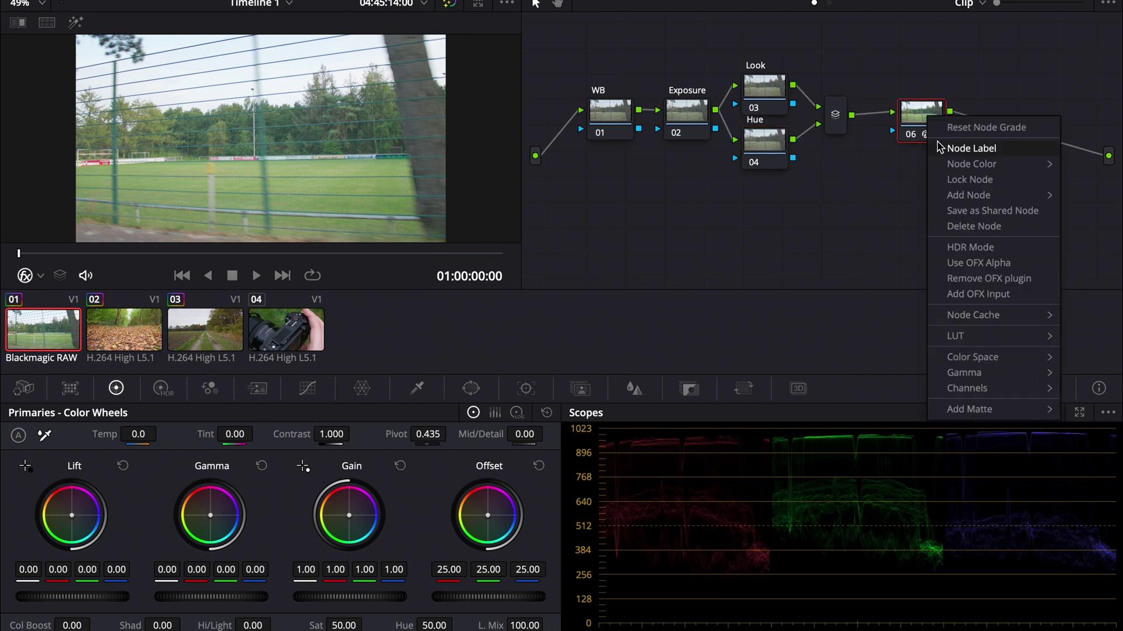
pyautogui.click(939, 148)
pyautogui.write('CST')
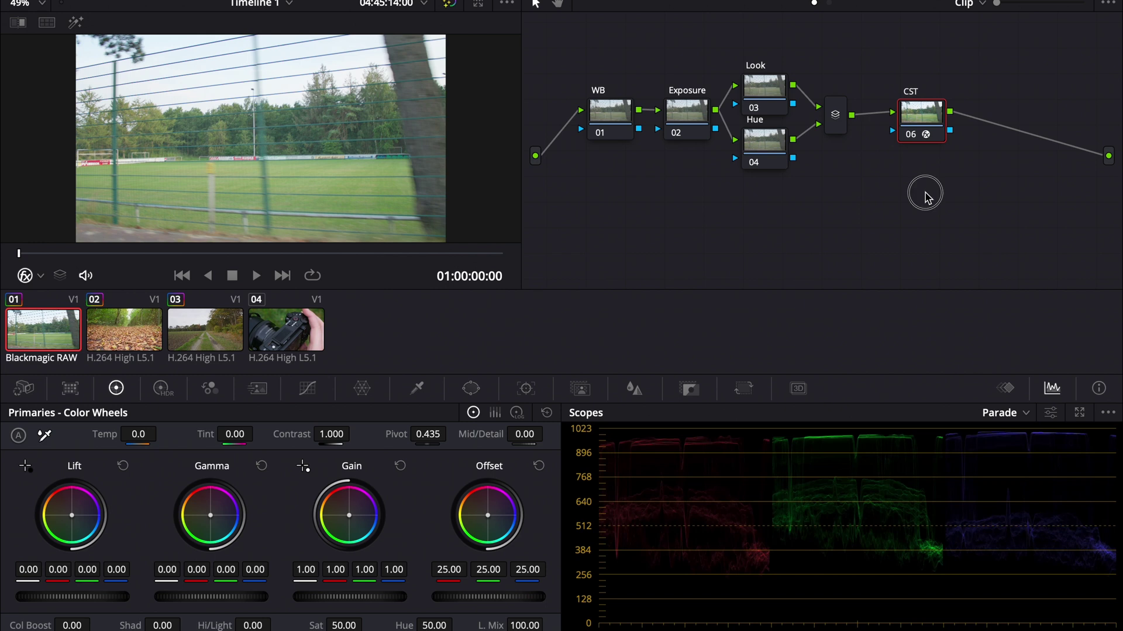
# Apply clip 01's labelled node structure to clip 02 and check the nodes of clip 04
pyautogui.click(609, 114)
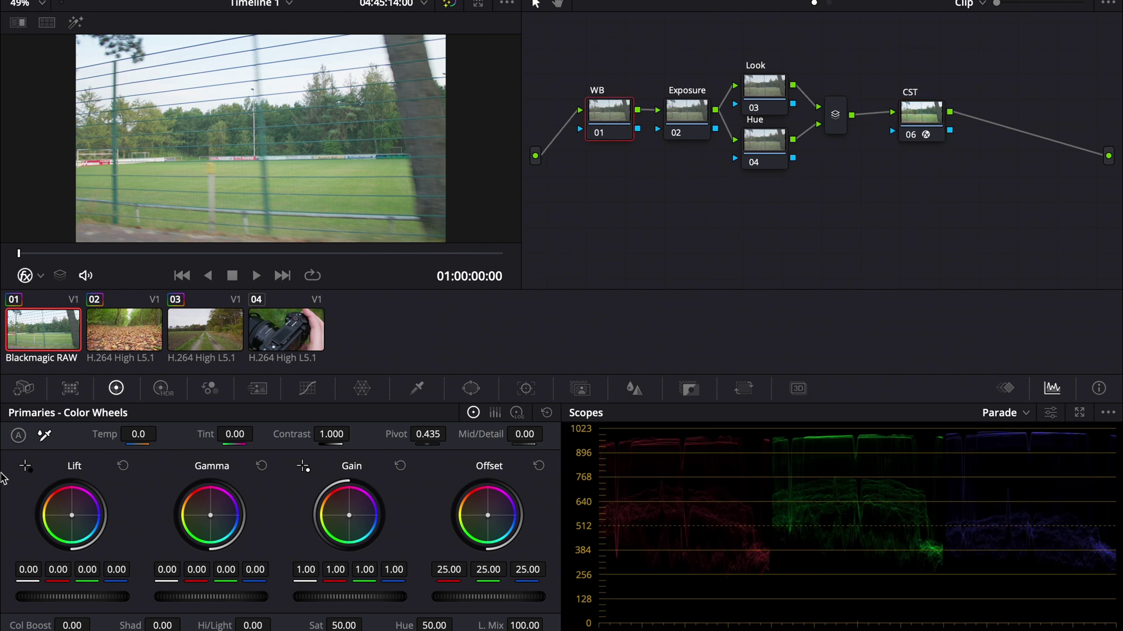
pyautogui.click(123, 338)
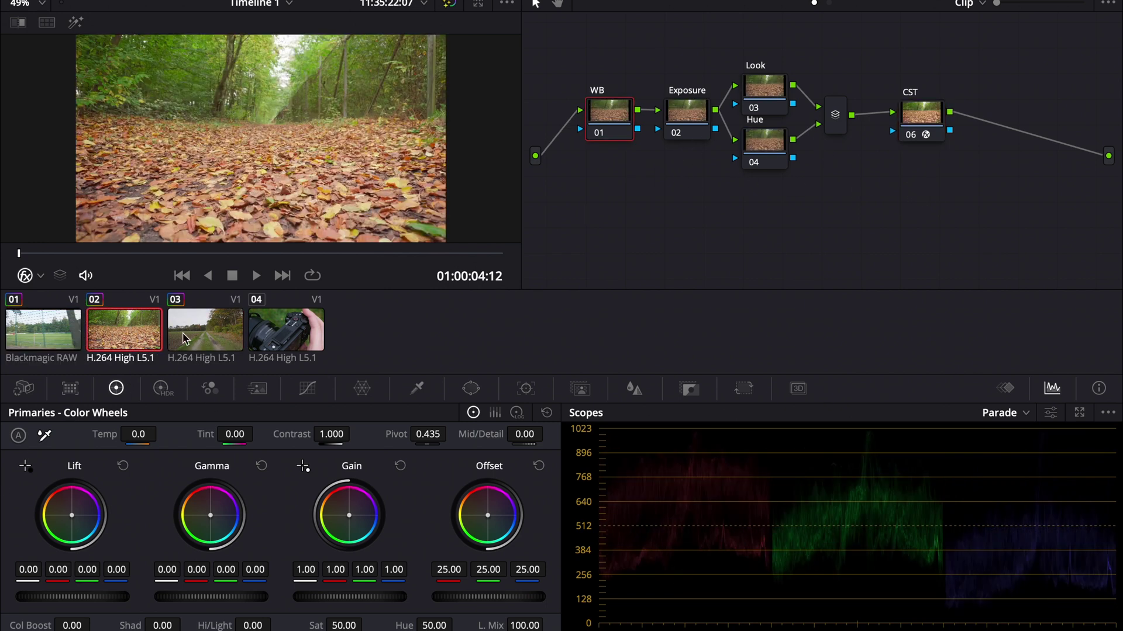
pyautogui.click(275, 346)
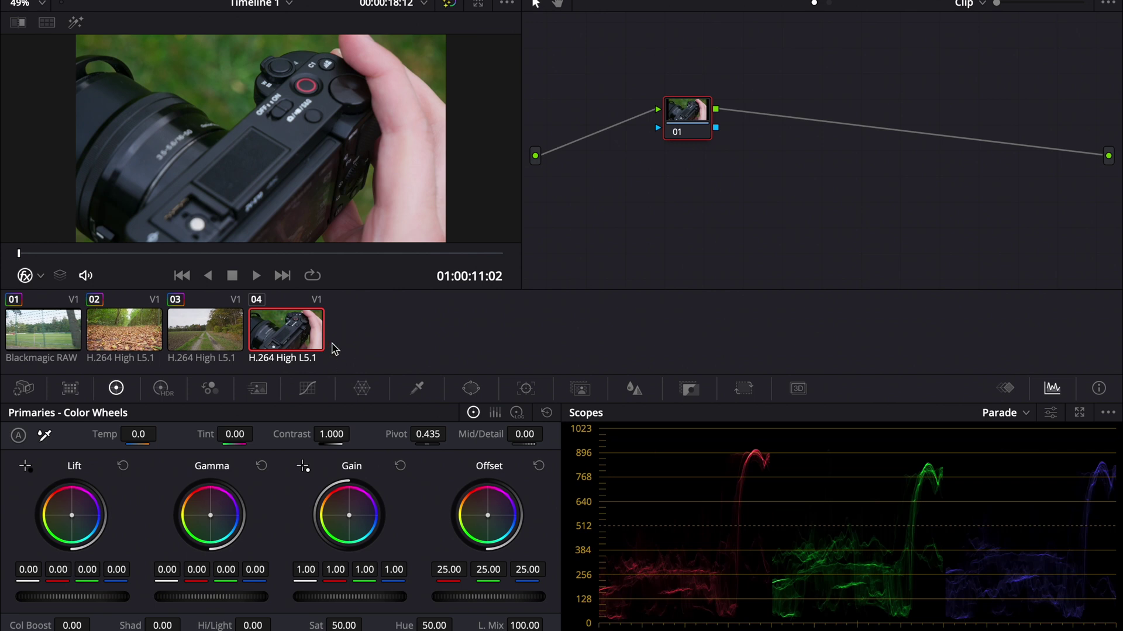
# On clip 01, lower the Exposure node's master Offset to 7.55 in all three channels
pyautogui.click(41, 345)
pyautogui.hotkey('shift', "'")
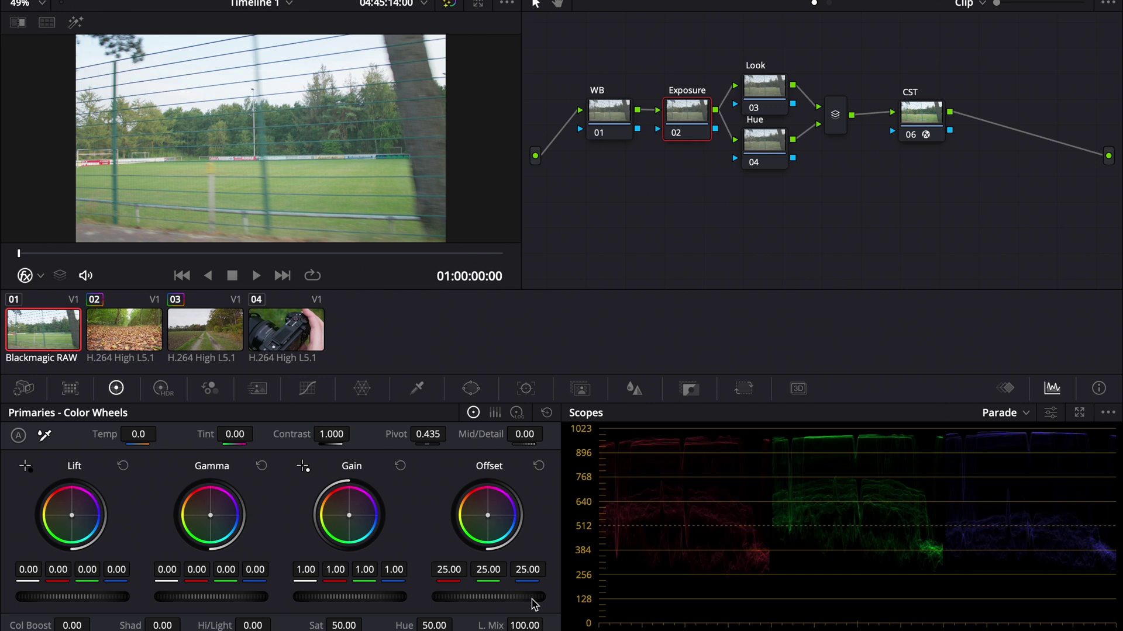
pyautogui.moveTo(535, 606); pyautogui.dragTo(485, 602)
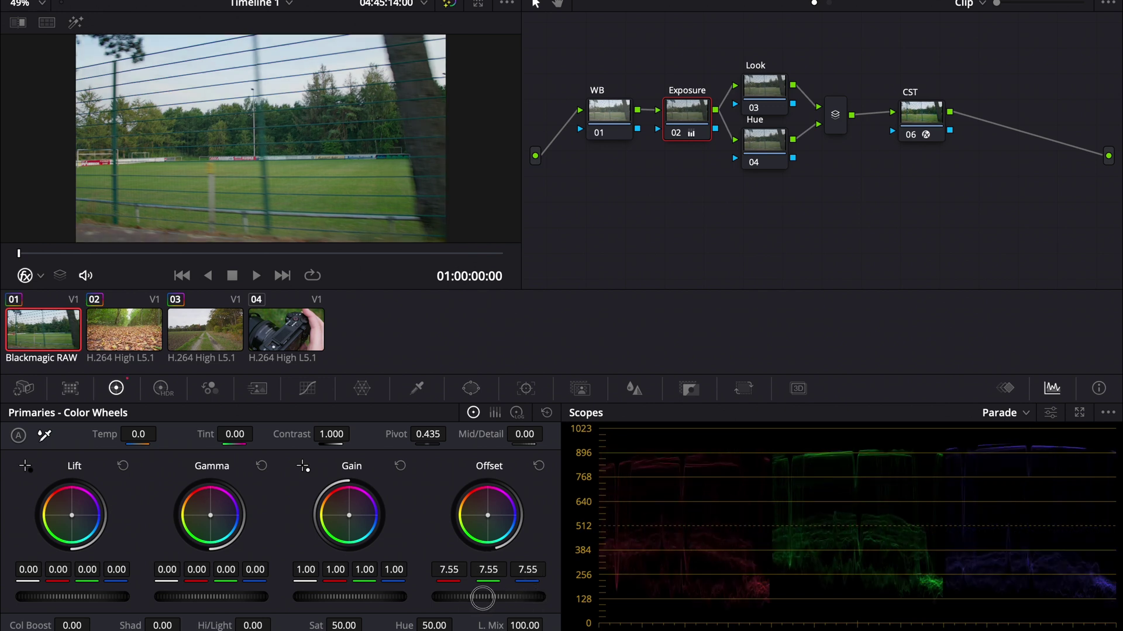
# Warm up clip 01 in the WB node by setting the Offset to 25.36 red, 24.03 green and 22.14 blue
pyautogui.click(615, 108)
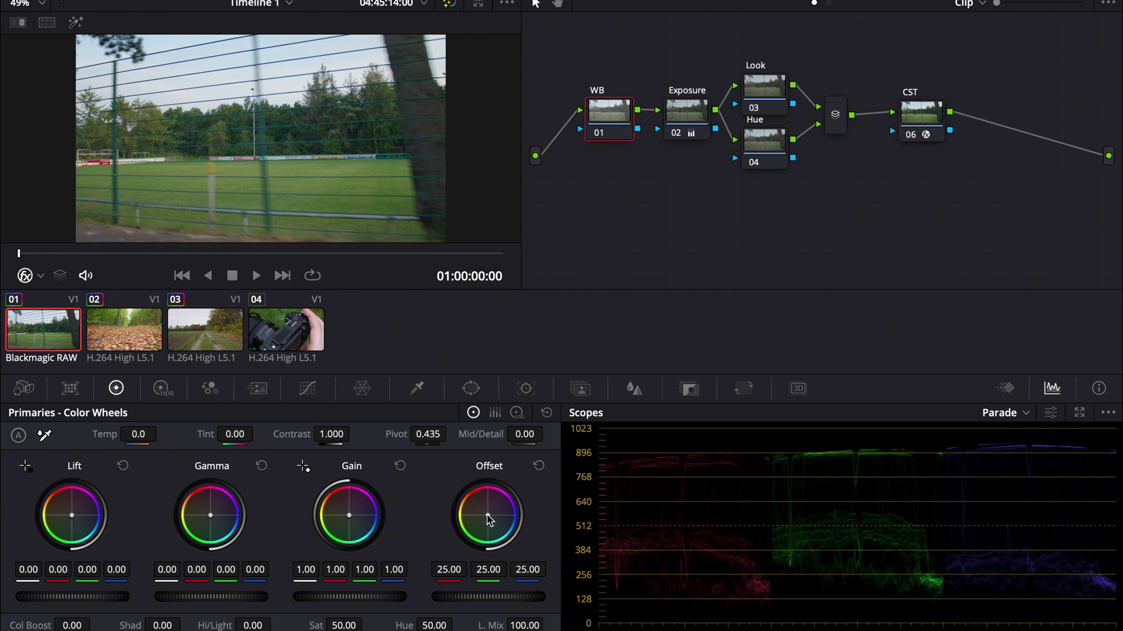
pyautogui.moveTo(487, 515); pyautogui.dragTo(489, 520)
pyautogui.moveTo(487, 515); pyautogui.dragTo(486, 515)
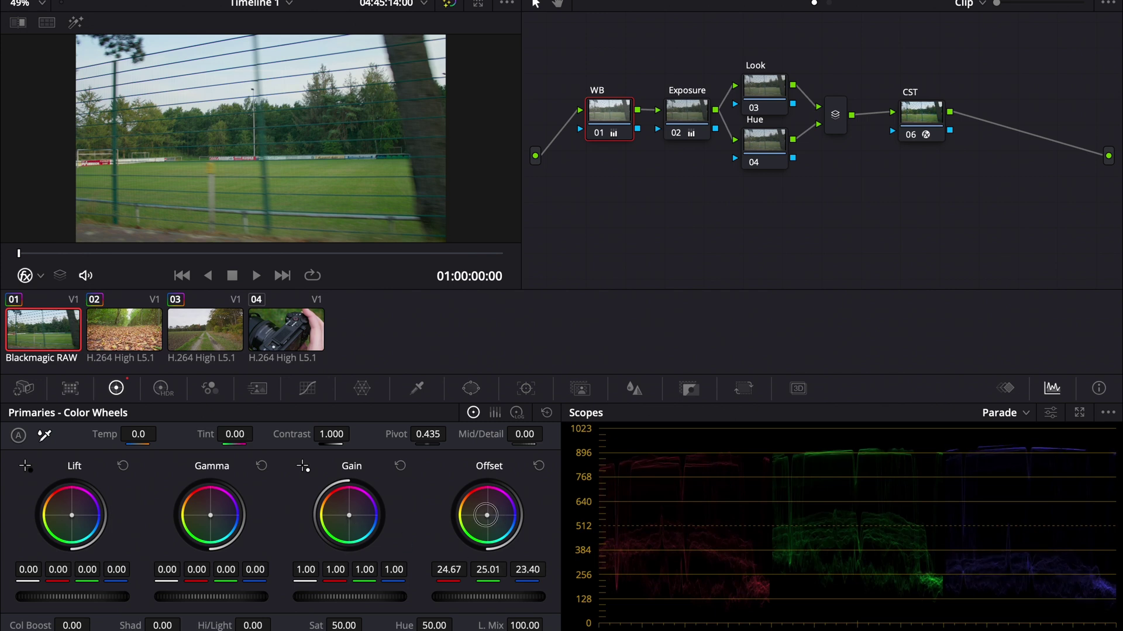
pyautogui.moveTo(486, 515)
pyautogui.mouseDown()
pyautogui.moveTo(484, 501)
pyautogui.moveTo(478, 516)
pyautogui.mouseUp()
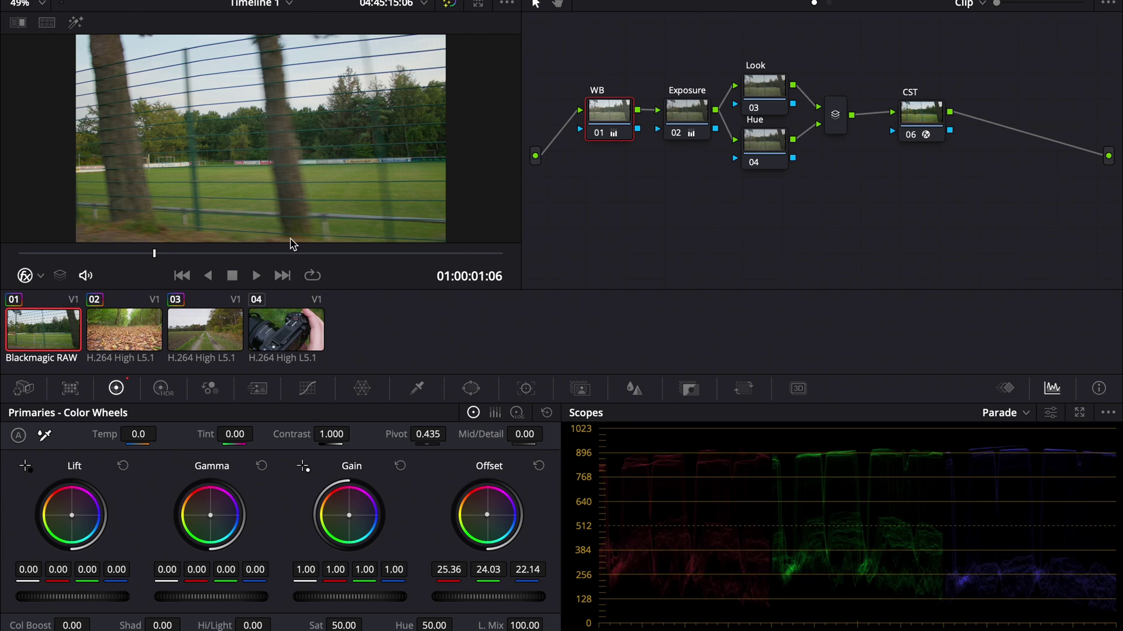
pyautogui.moveTo(321, 252); pyautogui.dragTo(164, 288)
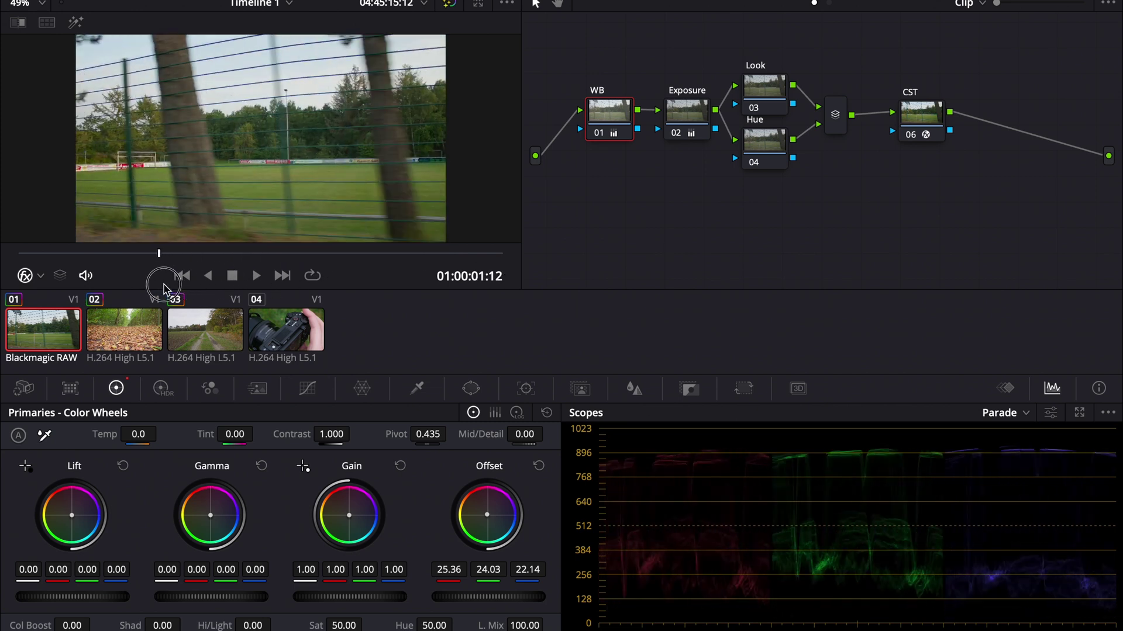
# On clip 02, lower the Exposure node's master Offset to 18.35 in all three channels
pyautogui.click(128, 338)
pyautogui.click(696, 113)
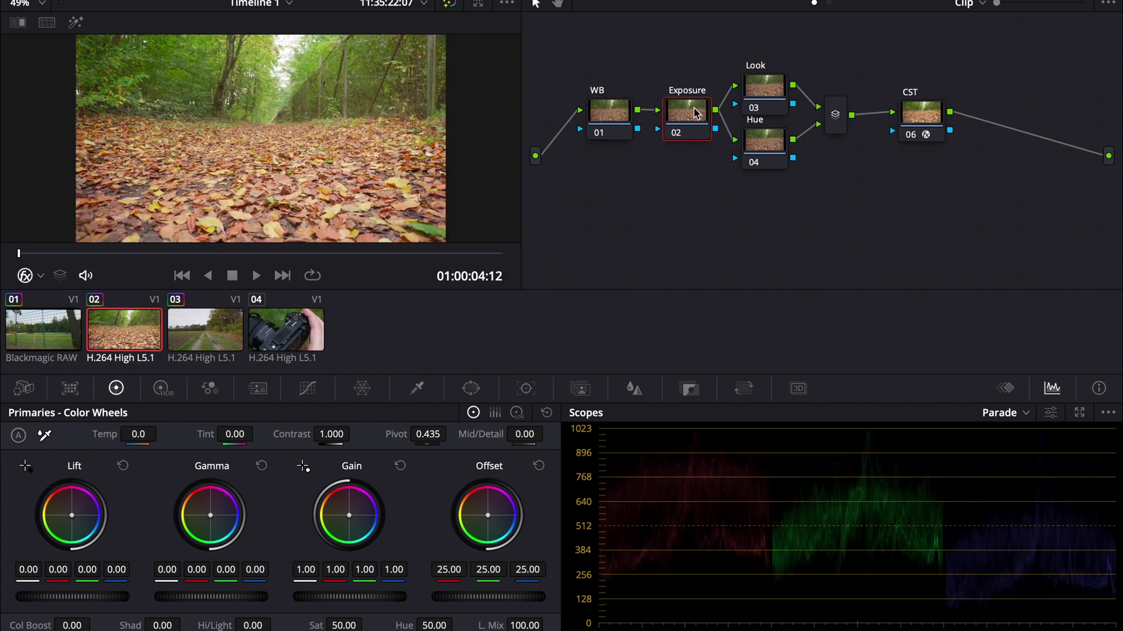
pyautogui.moveTo(513, 596); pyautogui.dragTo(359, 624)
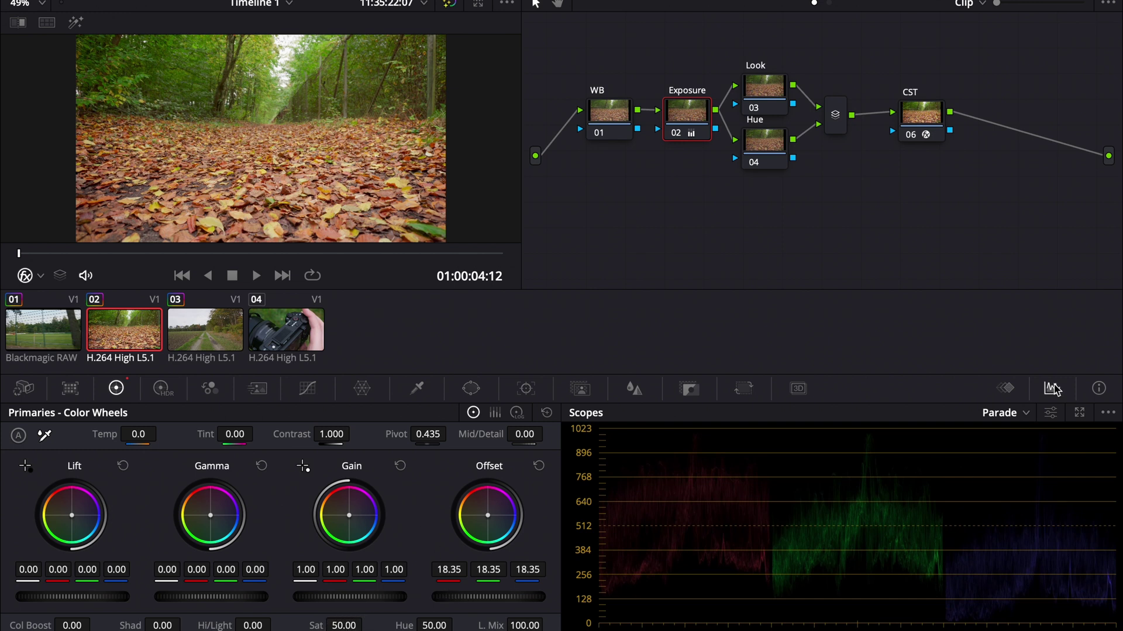
# Brighten the trace of the RGB Parade scope in its display settings
pyautogui.click(1050, 413)
pyautogui.moveTo(985, 467); pyautogui.dragTo(1000, 468)
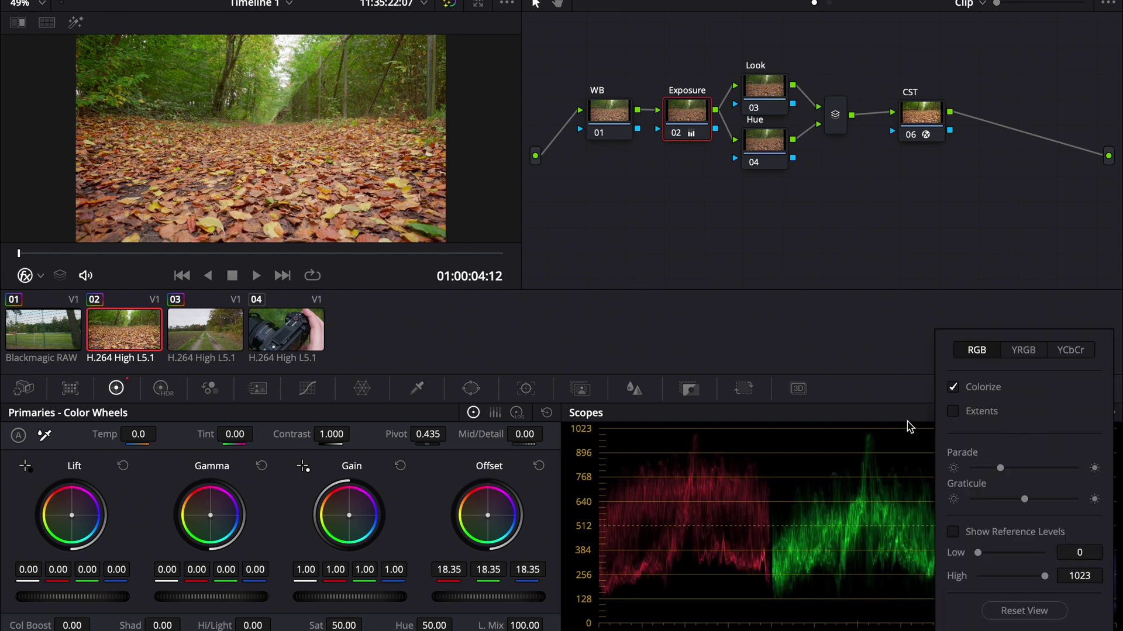
pyautogui.click(900, 408)
# Cool clip 02 in the WB node with Offset 22.12 red, 24.70 green and 27.69 blue, and compare before and after
pyautogui.click(609, 104)
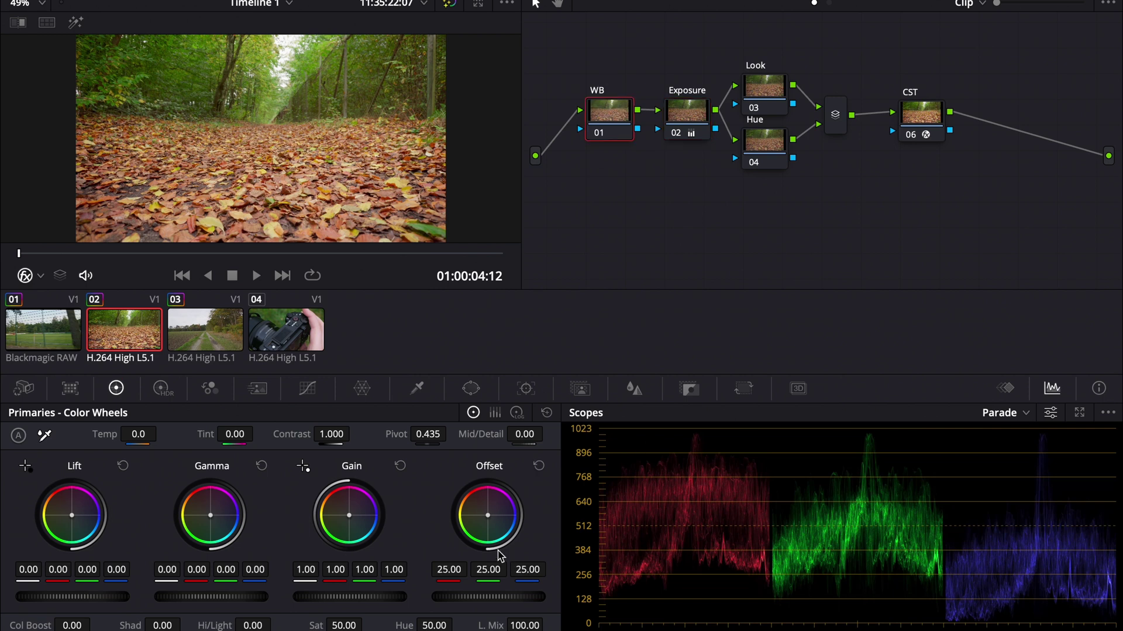
pyautogui.moveTo(491, 525)
pyautogui.mouseDown()
pyautogui.moveTo(501, 520)
pyautogui.moveTo(490, 521)
pyautogui.mouseUp()
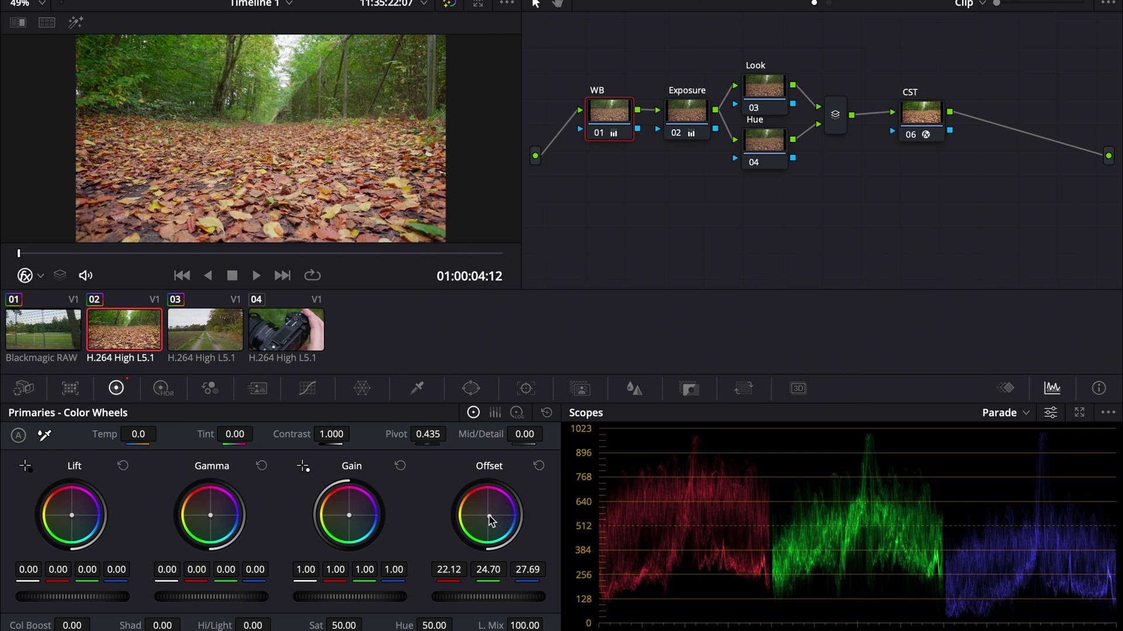
pyautogui.click(449, 4)
pyautogui.click(449, 3)
pyautogui.click(591, 133)
pyautogui.click(592, 134)
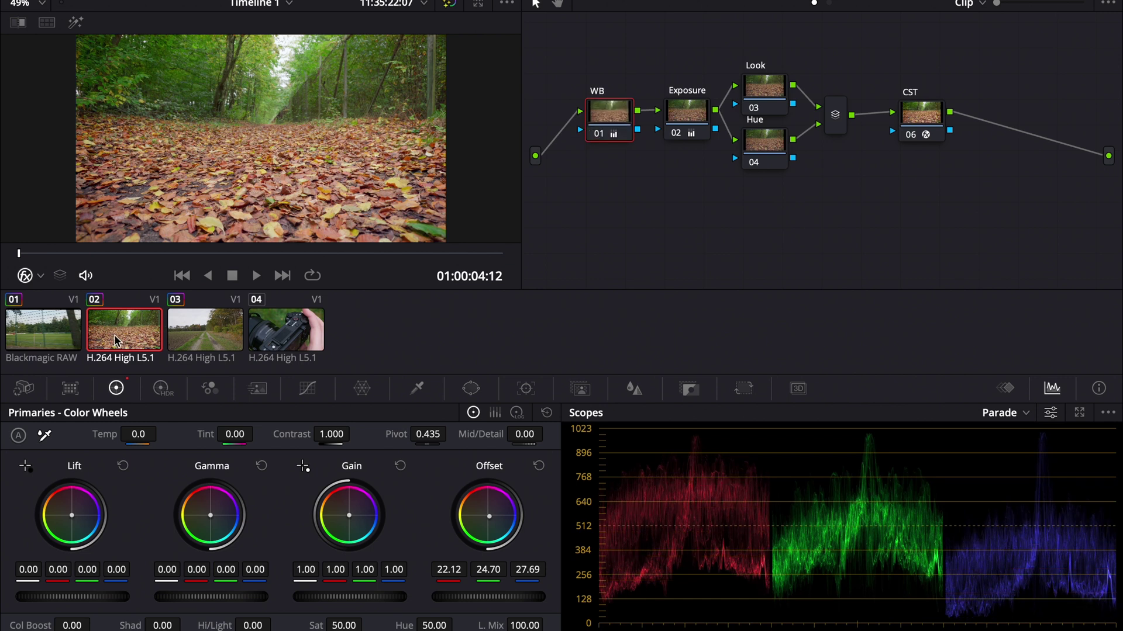
# Lower the Exposure node's master Offset on clip 03 to 19.95 and compare the image with the node off and on
pyautogui.press('Down')
pyautogui.moveTo(531, 598); pyautogui.dragTo(396, 602)
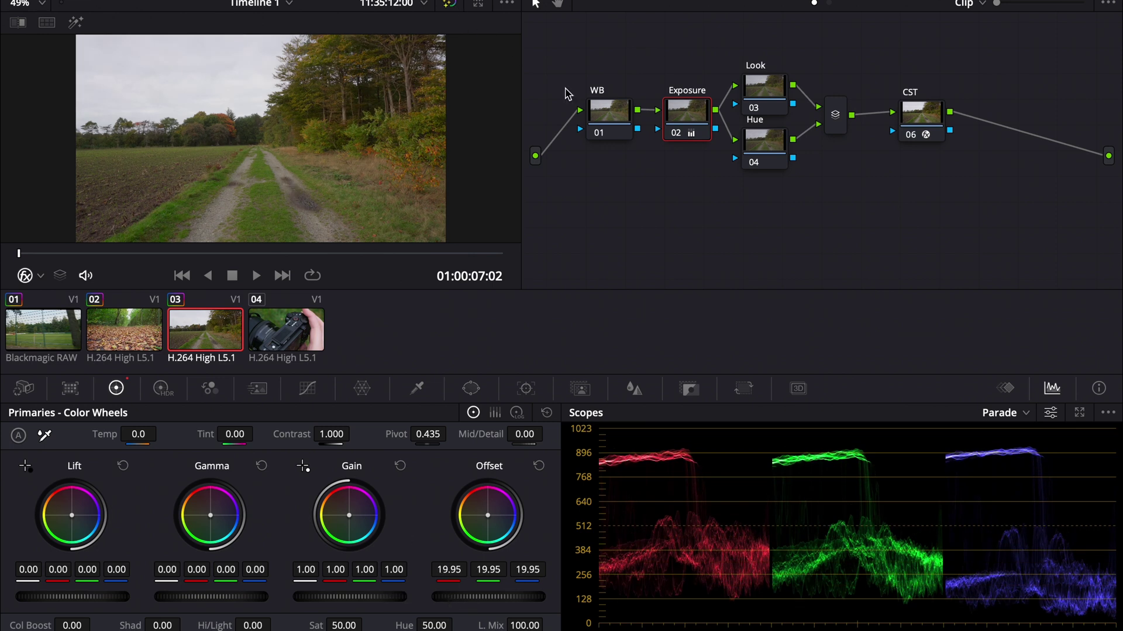
pyautogui.click(674, 133)
pyautogui.click(674, 133)
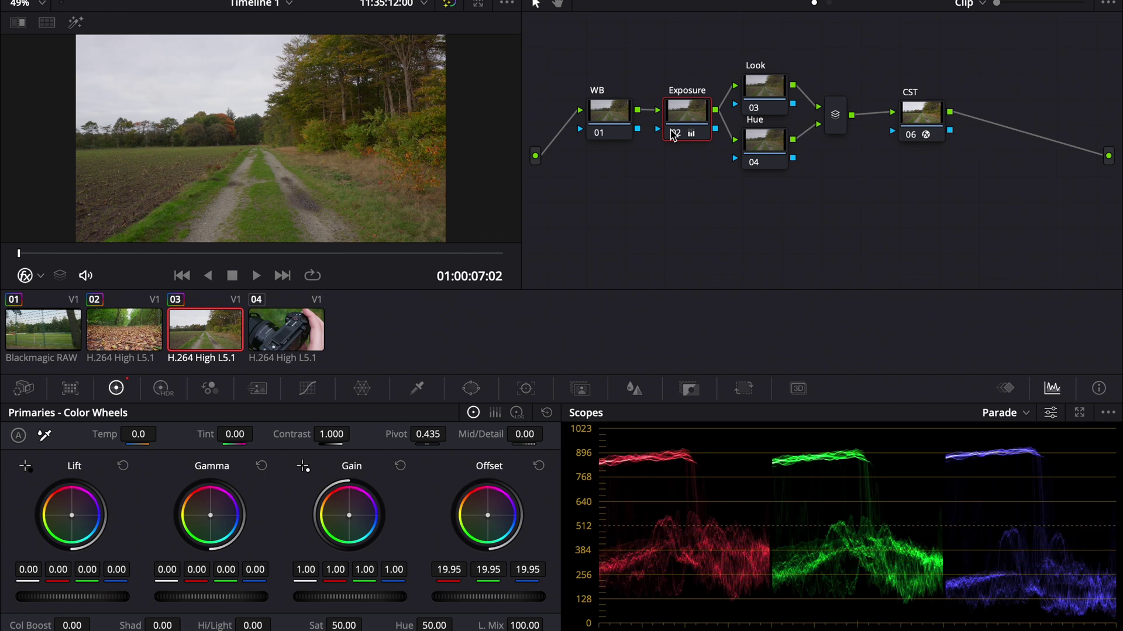
# Check clip 03's white balance against the corrected clips 01 and 02
pyautogui.click(623, 138)
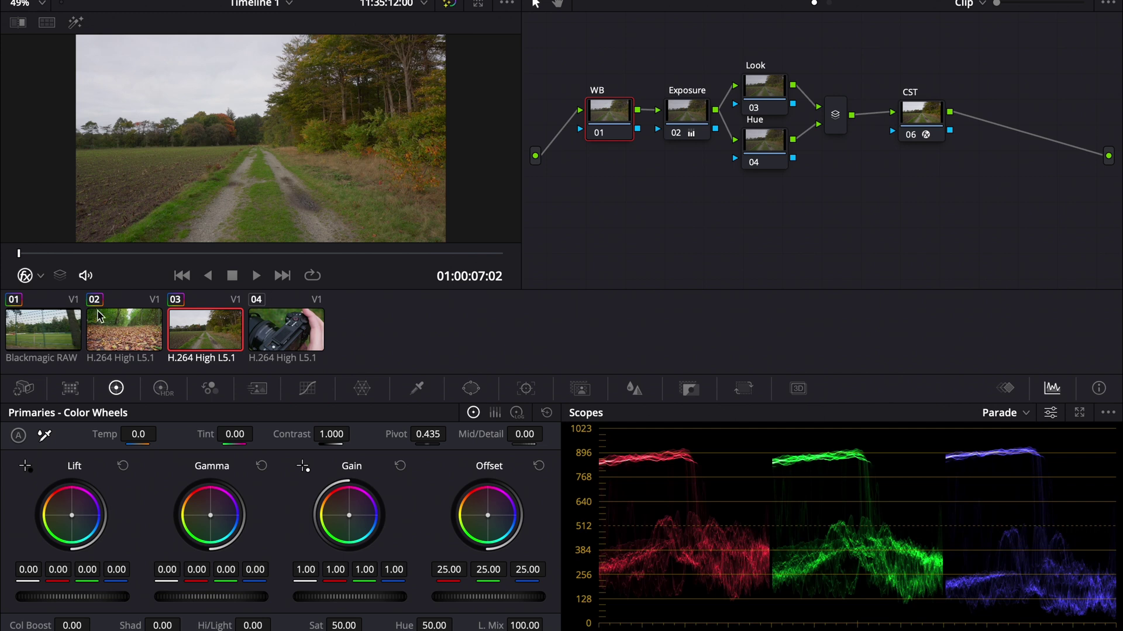
pyautogui.click(48, 342)
pyautogui.click(119, 339)
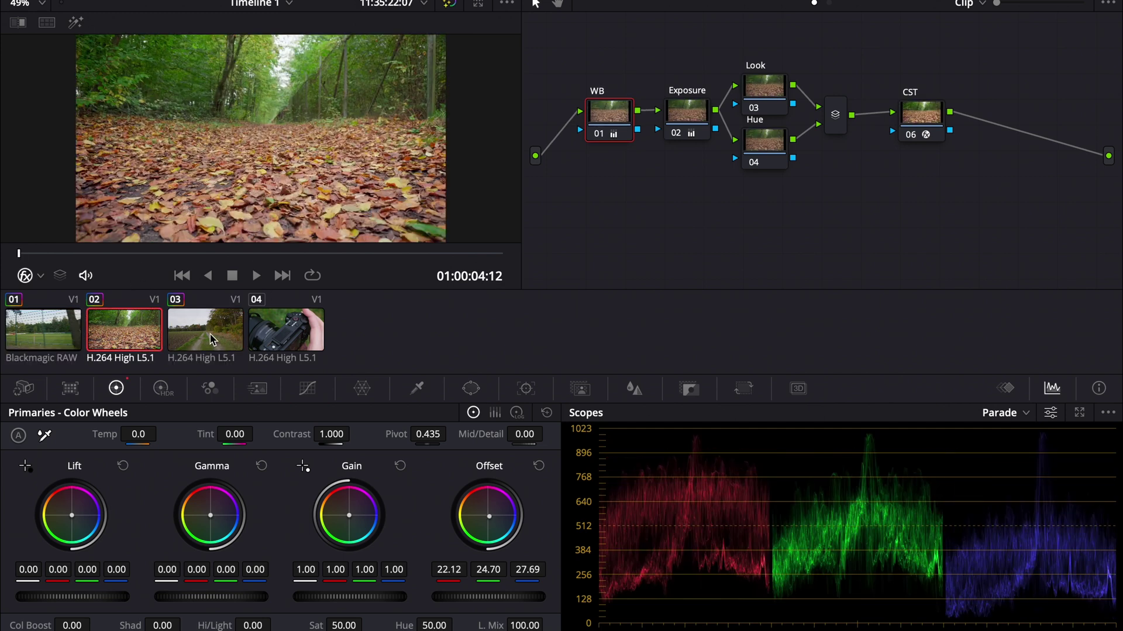
pyautogui.click(212, 340)
pyautogui.press('Home')
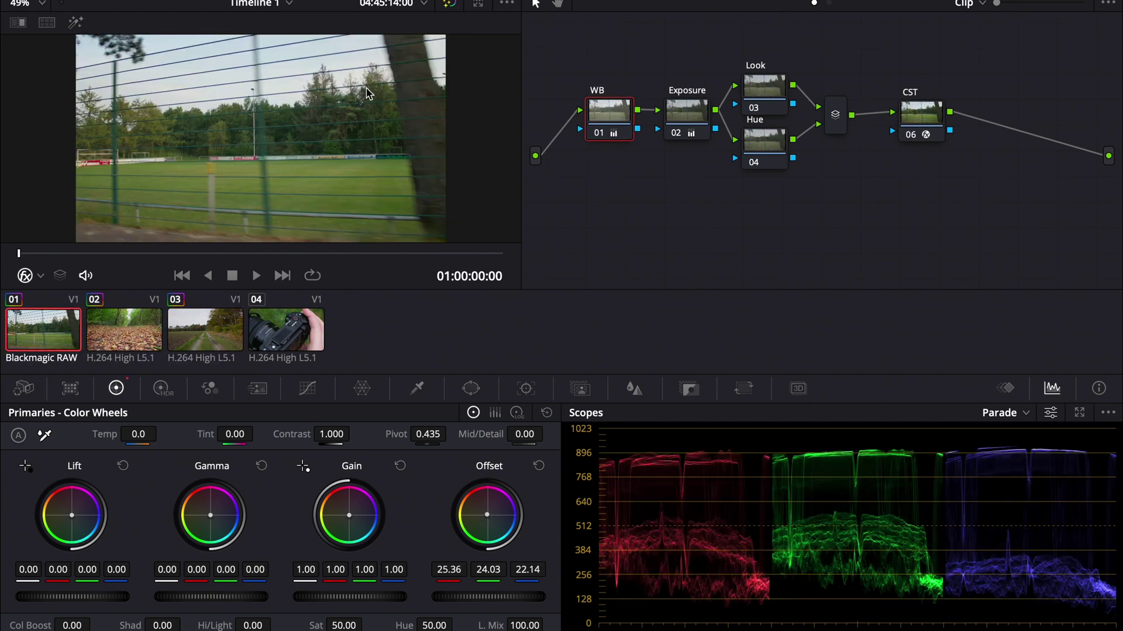
# In clip 01's Hue node, add control points for all six colour ranges to the Hue Vs Hue curve
pyautogui.moveTo(191, 255); pyautogui.dragTo(243, 251)
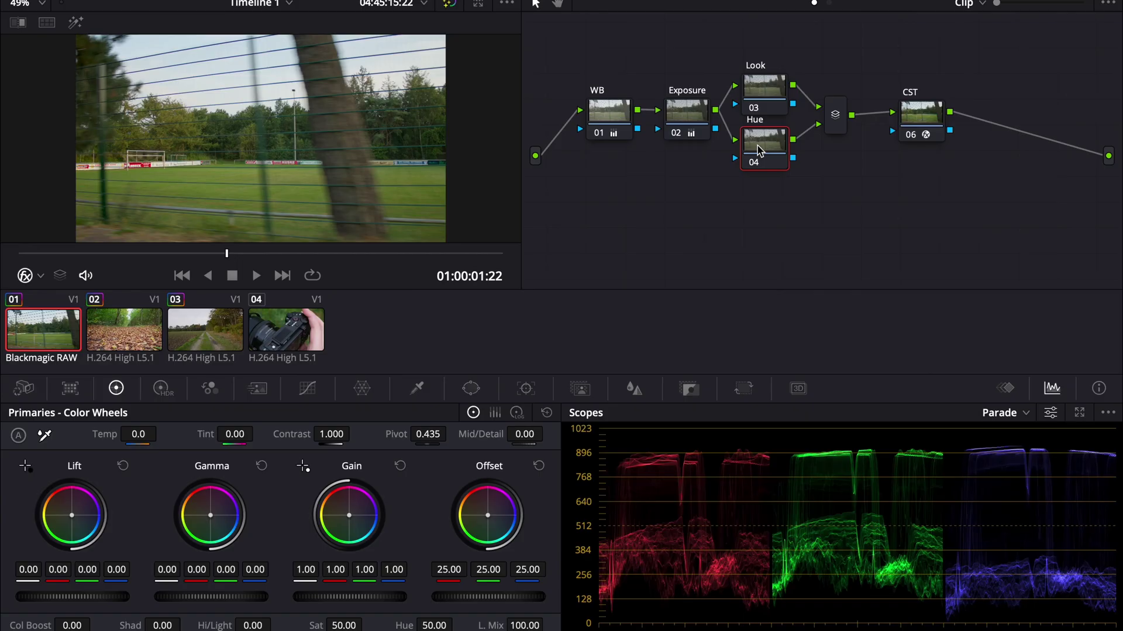
pyautogui.click(308, 389)
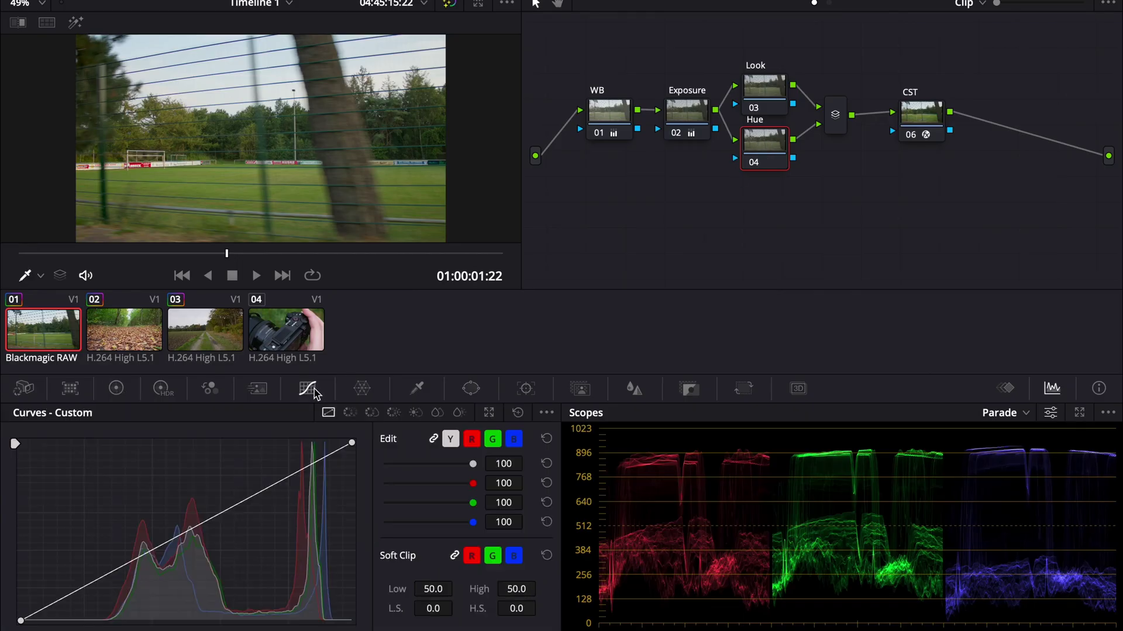
pyautogui.click(349, 413)
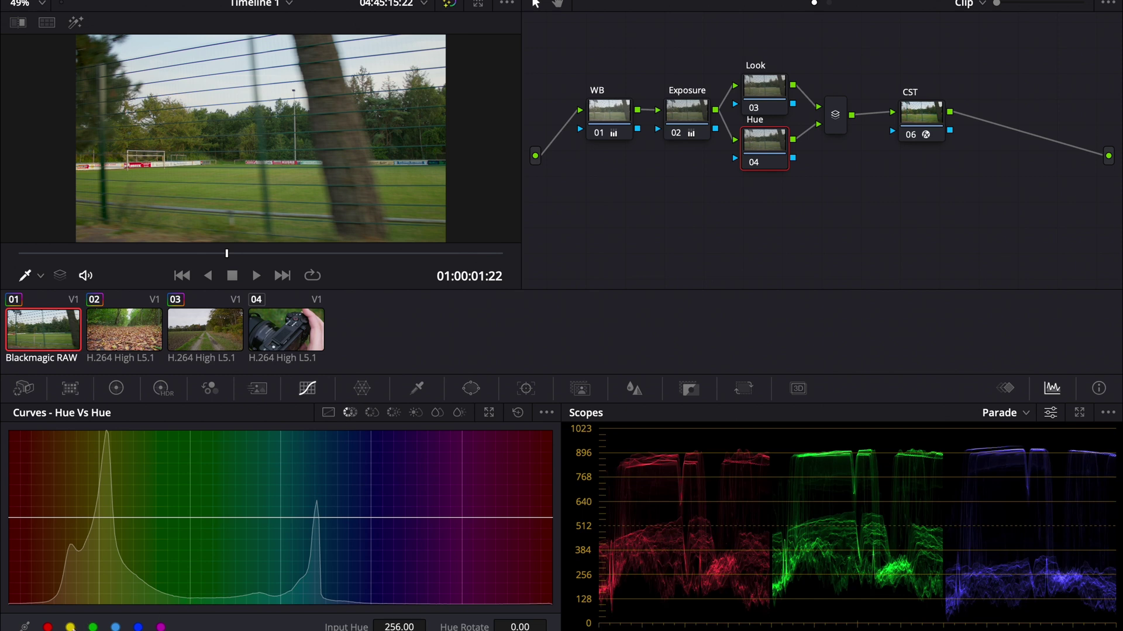
pyautogui.click(49, 628)
pyautogui.click(70, 627)
pyautogui.click(93, 628)
pyautogui.click(137, 628)
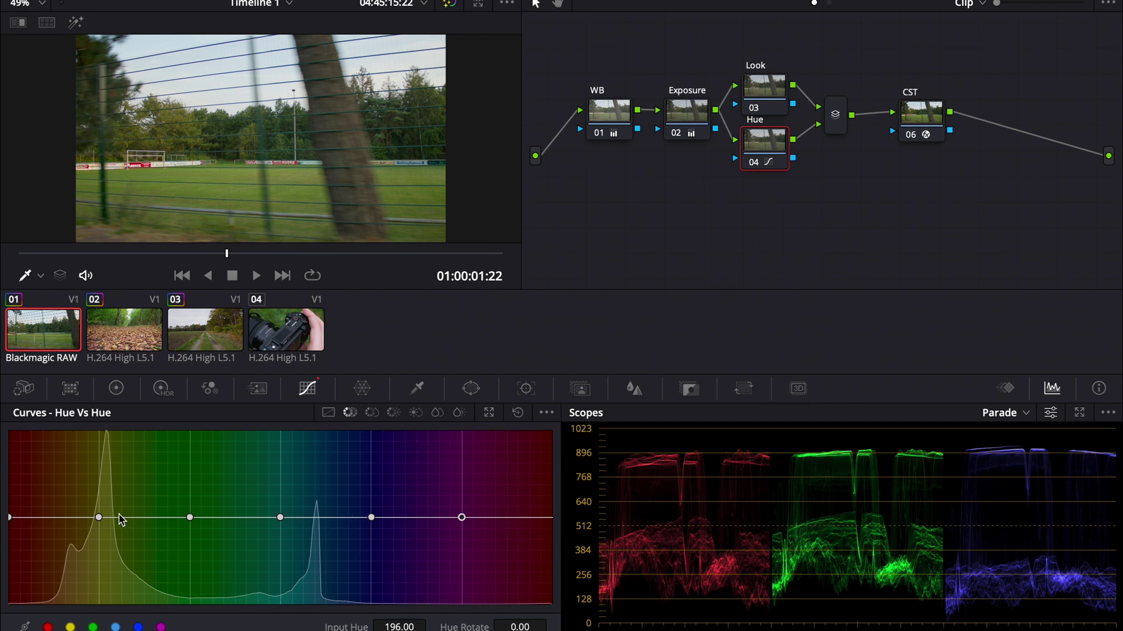
# Set the yellow point's Hue Rotate to 15.20 and the green point's to -8.80, and raise the blue point slightly
pyautogui.moveTo(101, 517); pyautogui.dragTo(94, 512)
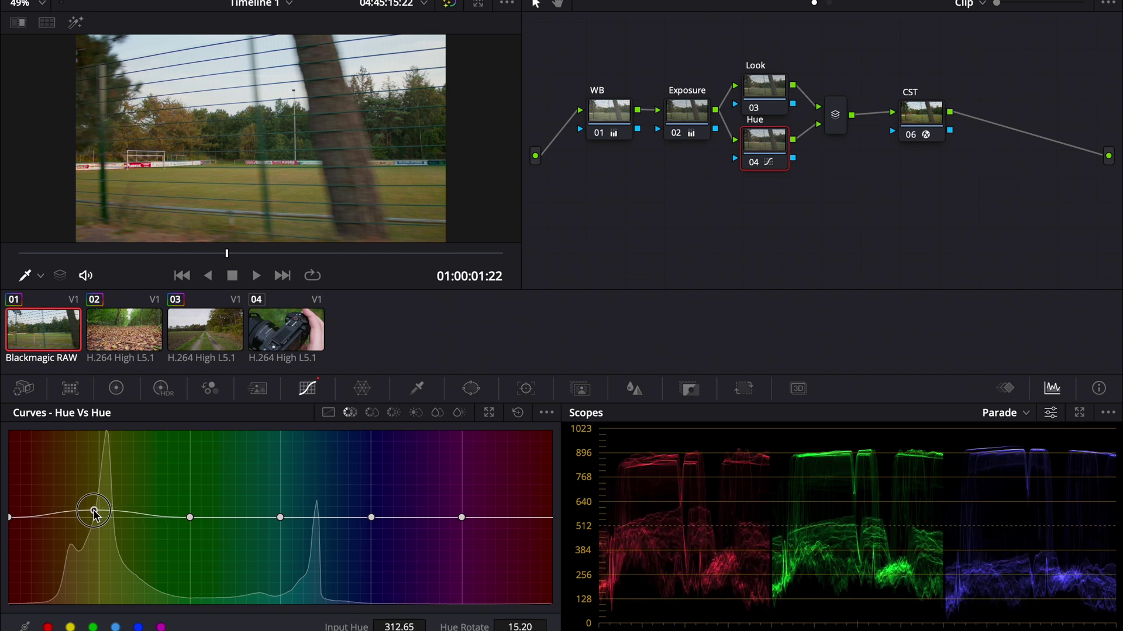
pyautogui.moveTo(188, 524)
pyautogui.mouseDown()
pyautogui.moveTo(181, 532)
pyautogui.moveTo(174, 522)
pyautogui.mouseUp()
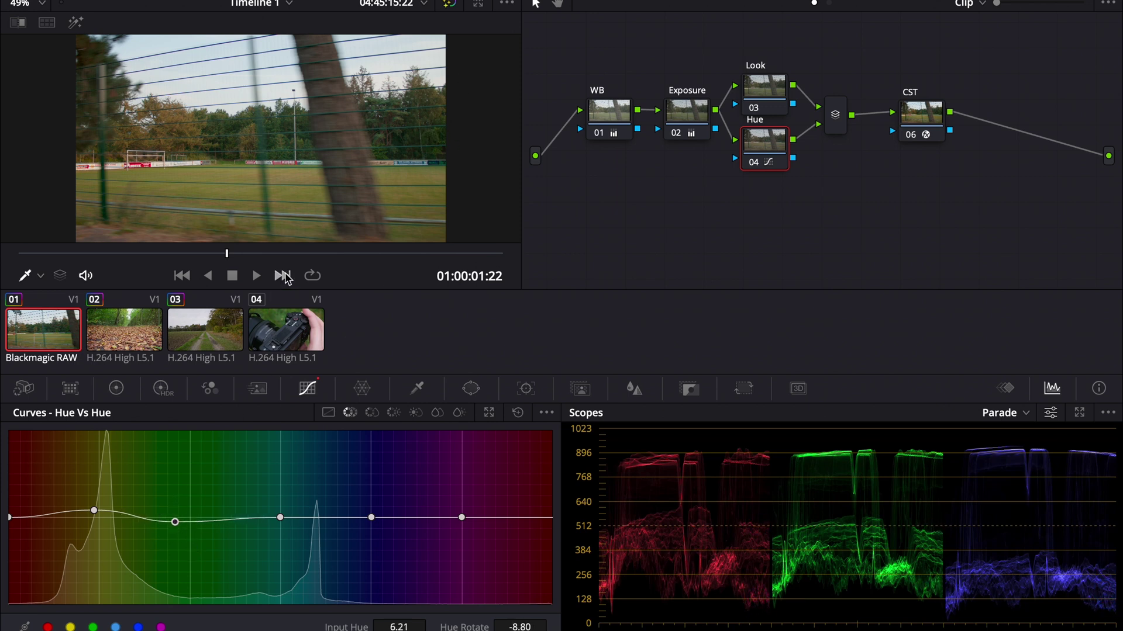
pyautogui.moveTo(371, 518); pyautogui.dragTo(372, 513)
pyautogui.moveTo(271, 253)
pyautogui.mouseDown()
pyautogui.moveTo(384, 253)
pyautogui.moveTo(191, 256)
pyautogui.moveTo(254, 255)
pyautogui.mouseUp()
# Add control points for all six colour ranges to the Hue Vs Sat curve and slightly raise the yellow point's saturation
pyautogui.click(372, 414)
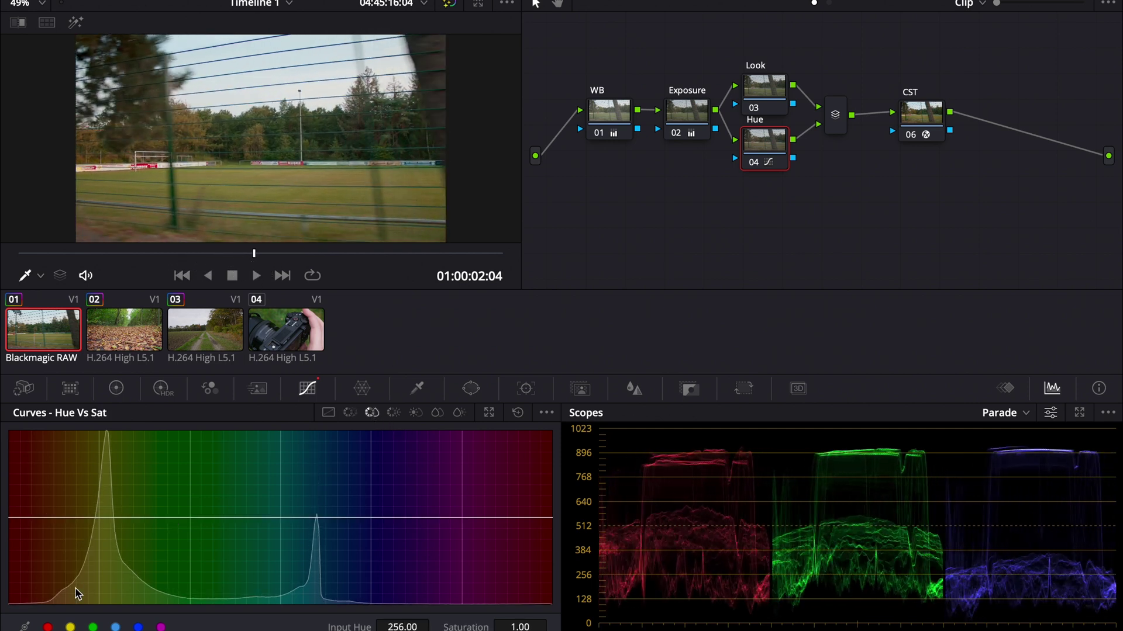
pyautogui.click(48, 627)
pyautogui.click(70, 627)
pyautogui.click(93, 628)
pyautogui.click(138, 627)
pyautogui.click(157, 627)
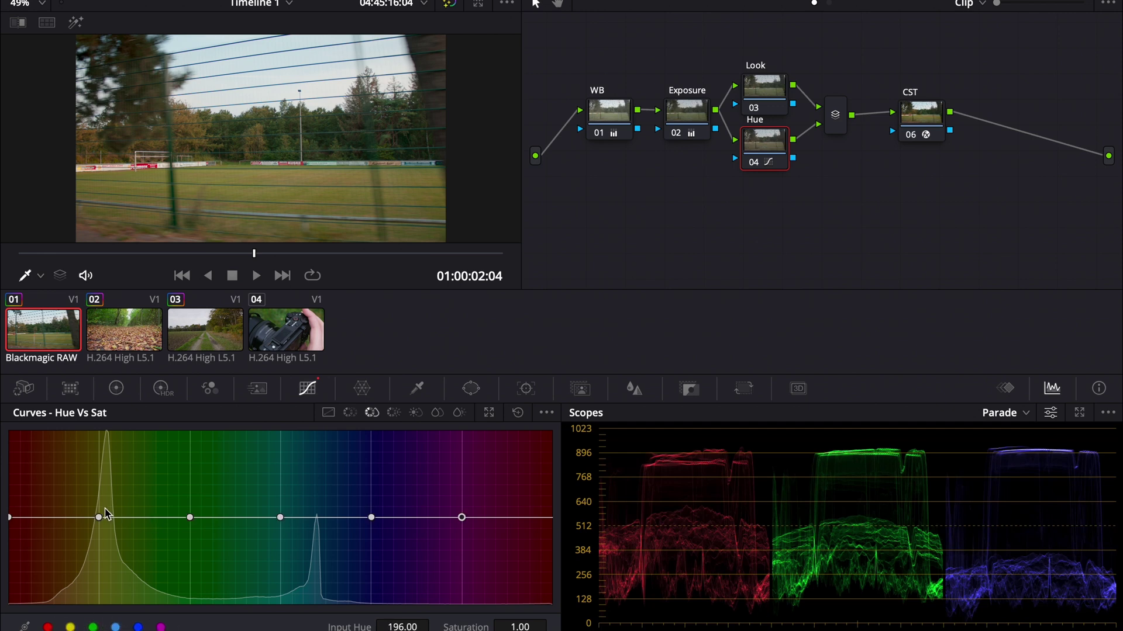
pyautogui.moveTo(99, 518); pyautogui.dragTo(91, 509)
pyautogui.click(328, 412)
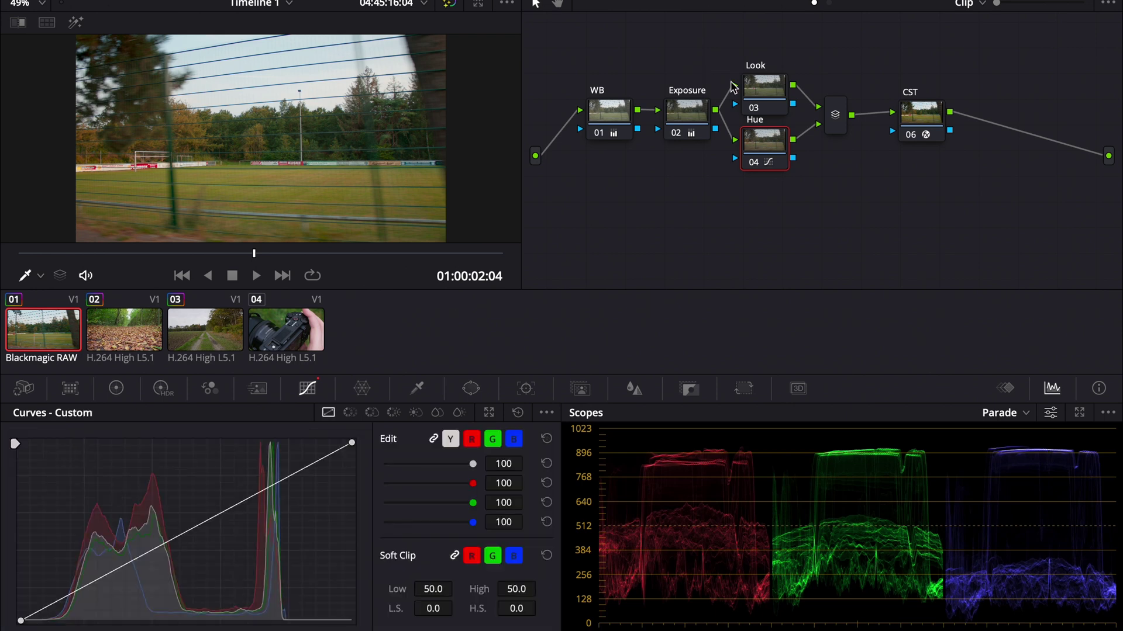
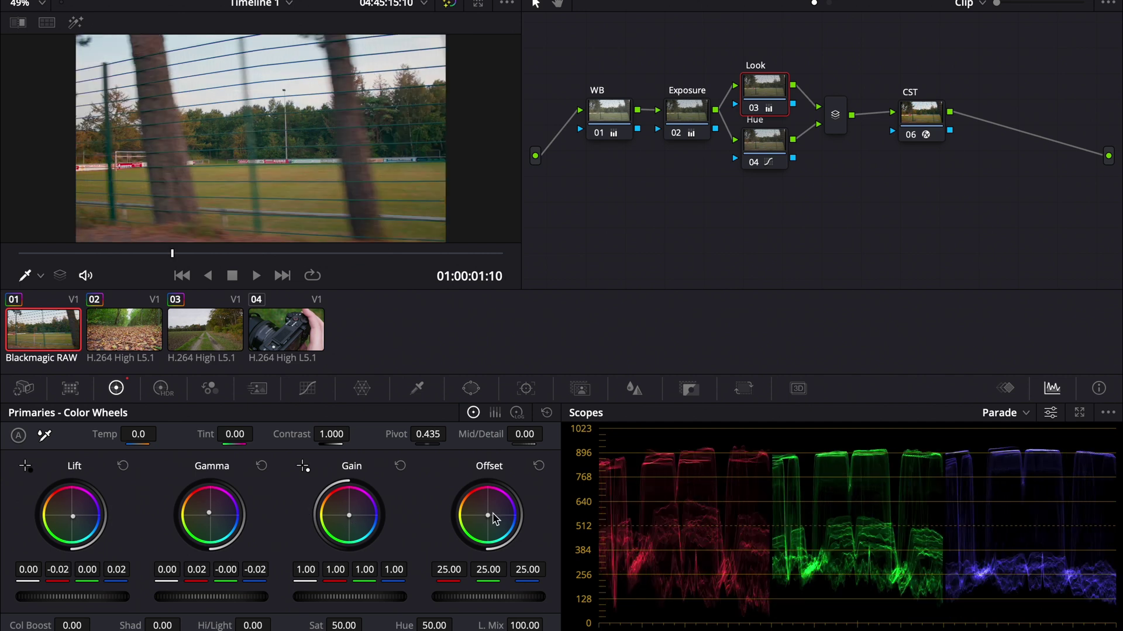
# In clip 01's Look node, set Offset to 25.64, 23.83, 23.04 and Lift to -0.03 red, 0.00 green, 0.03 blue
pyautogui.moveTo(498, 520); pyautogui.dragTo(487, 514)
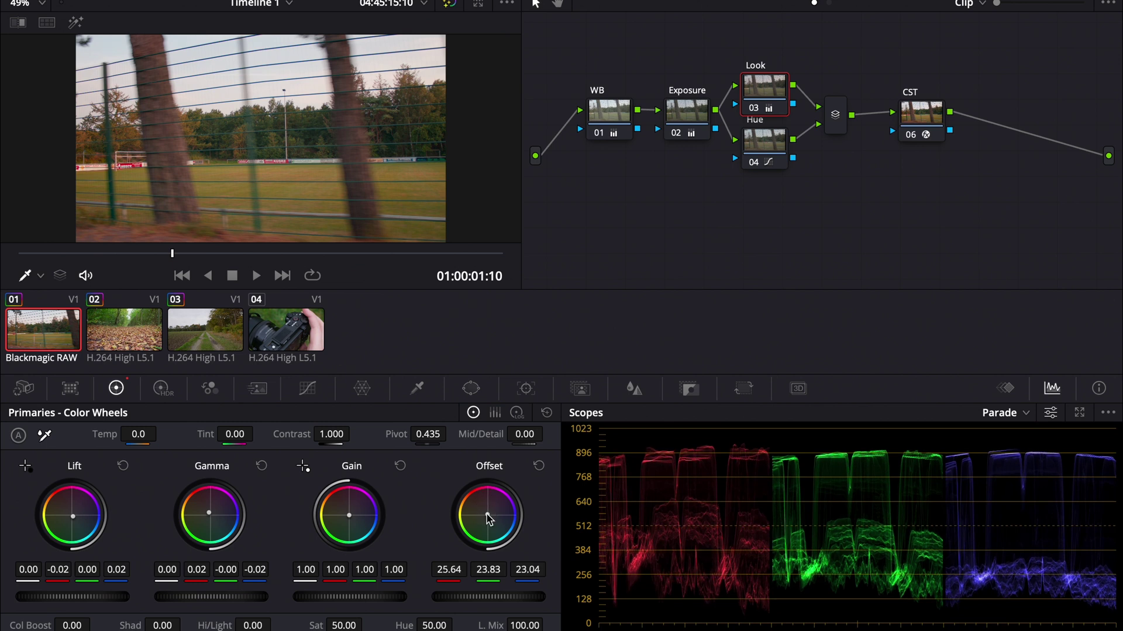
pyautogui.moveTo(71, 520); pyautogui.dragTo(72, 520)
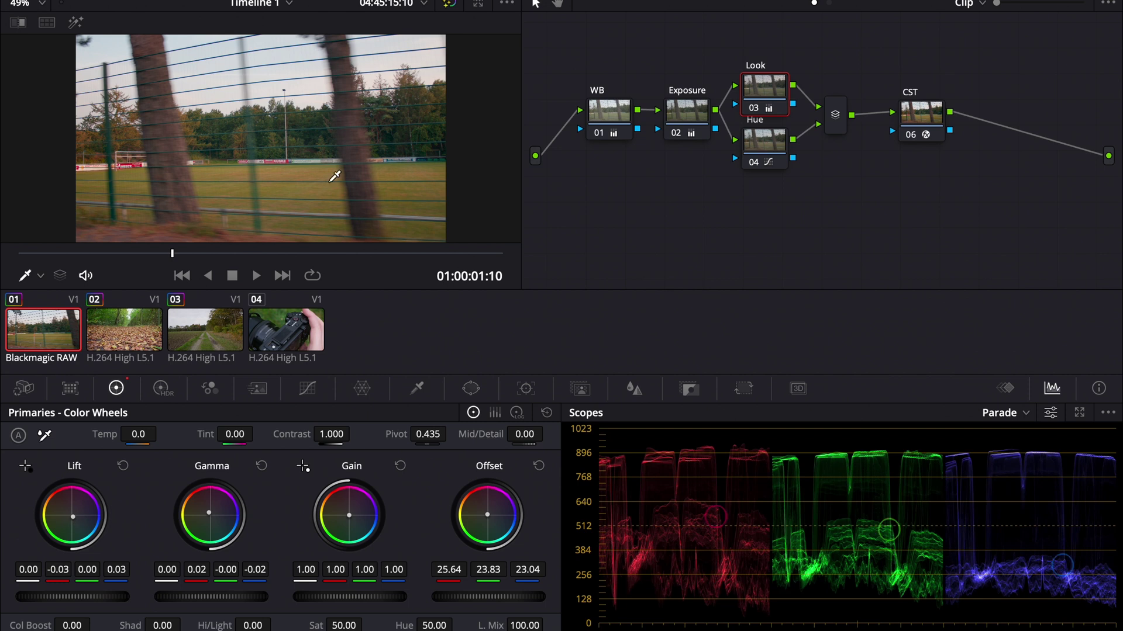
pyautogui.click(322, 254)
pyautogui.moveTo(322, 253); pyautogui.dragTo(353, 254)
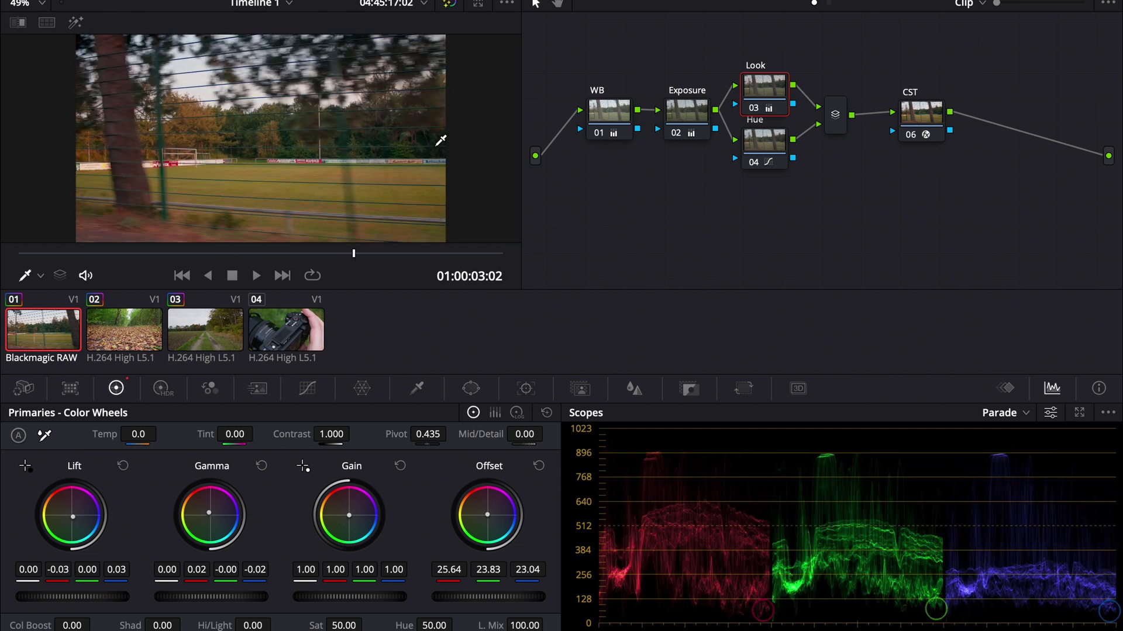
# Warm the Look node's Log Shadow wheel to 0.02 red, -0.00 green and -0.01 blue
pyautogui.click(514, 413)
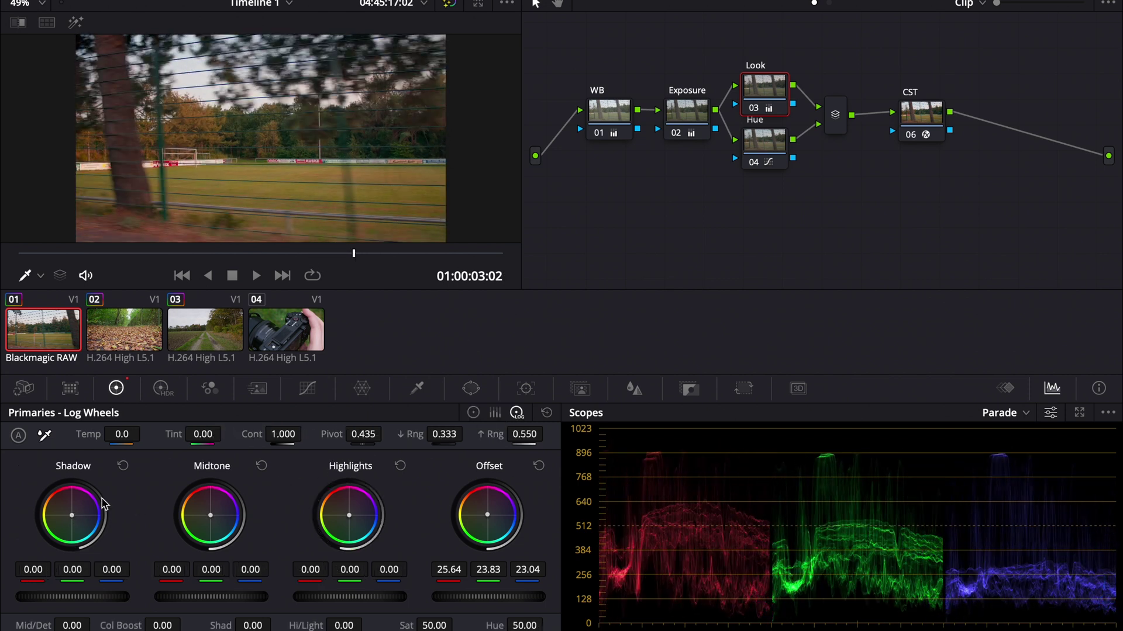
pyautogui.moveTo(73, 518); pyautogui.dragTo(73, 518)
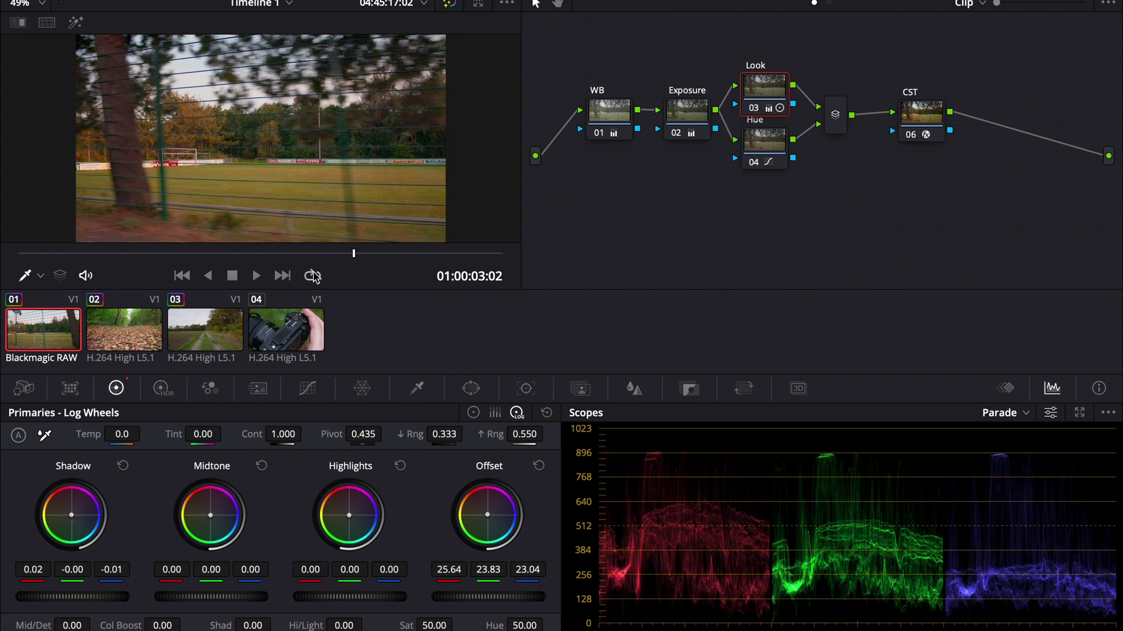
# Adjust the Look node's primary Lift to 0.01 green and raise its Contrast to 1.110
pyautogui.click(474, 413)
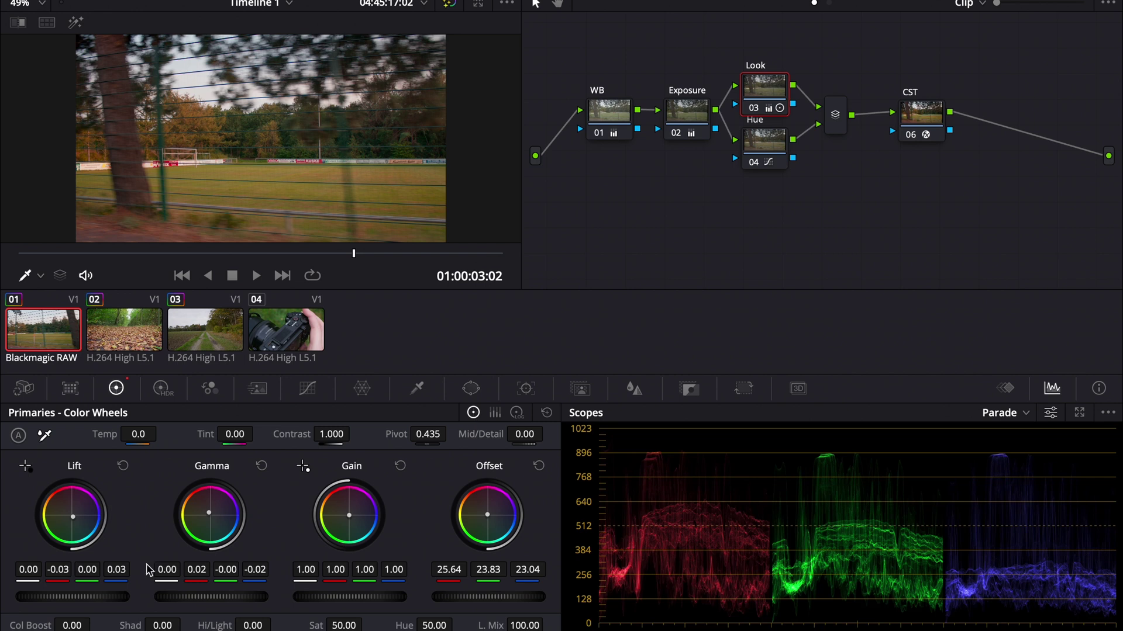
pyautogui.moveTo(75, 525); pyautogui.dragTo(75, 526)
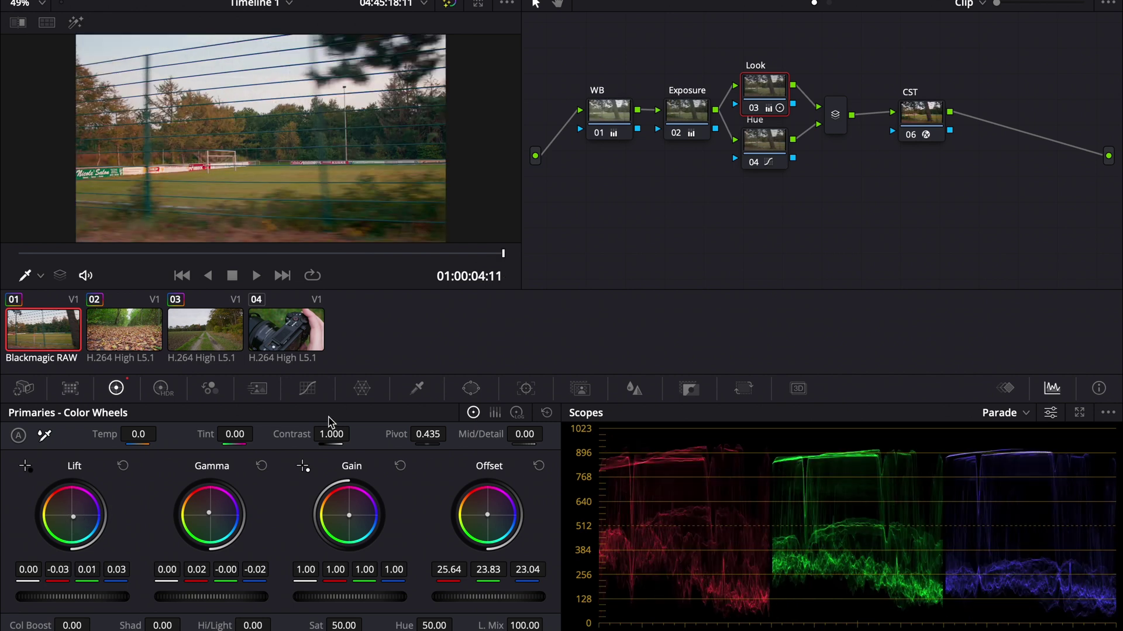
pyautogui.moveTo(333, 434); pyautogui.dragTo(382, 433)
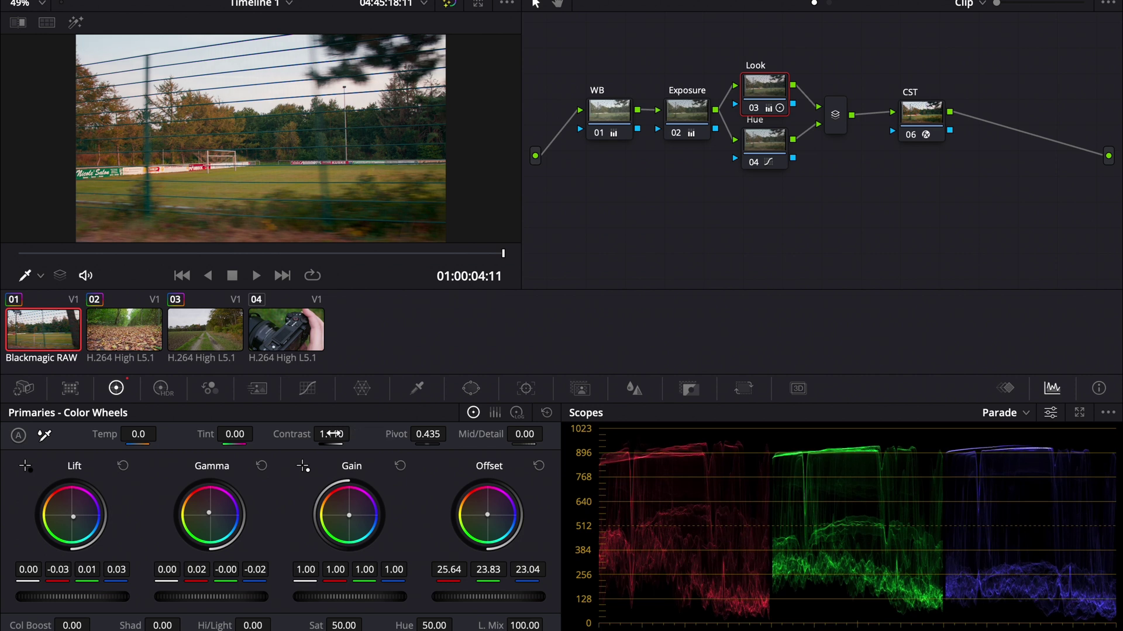
# Compare clip 01 with all grades bypassed and with only the Look and Hue nodes disabled, restoring the grade each time
pyautogui.click(447, 4)
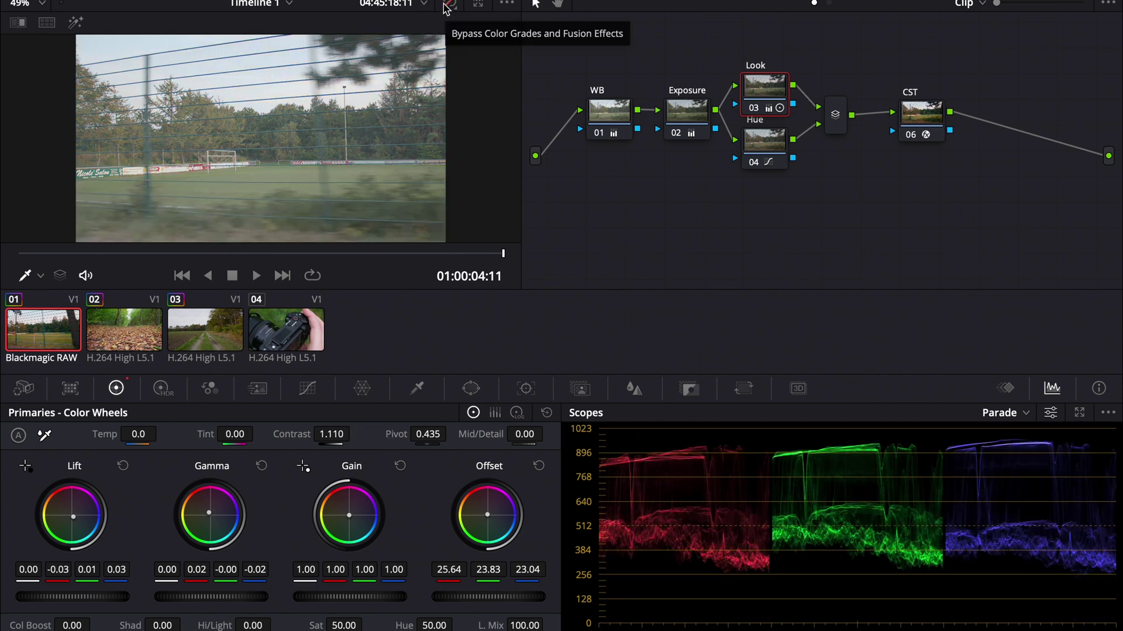
pyautogui.click(446, 4)
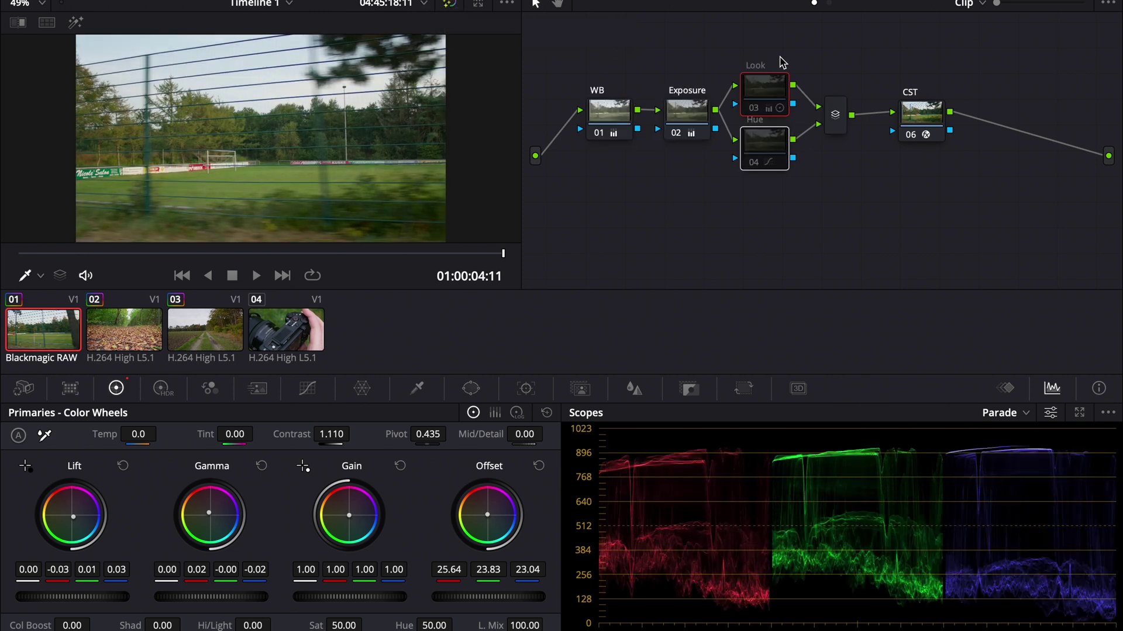
pyautogui.hotkey('ctrl', 'd')
# Copy the grade of clip 01's Look node to the Look node of clip 02
pyautogui.press('Home')
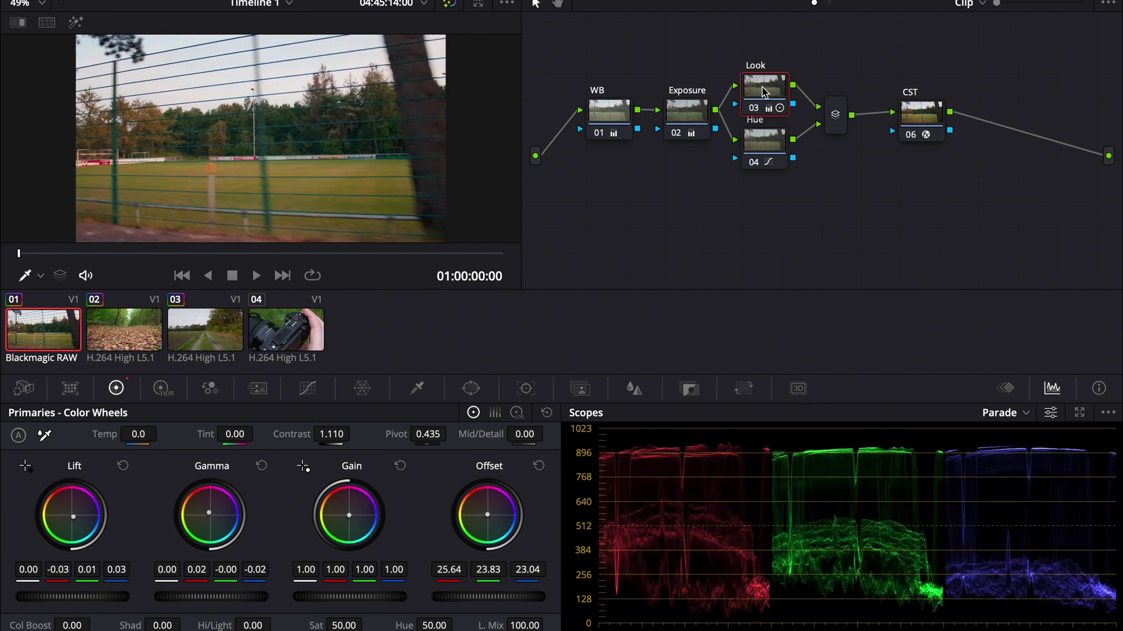
pyautogui.click(126, 340)
pyautogui.click(776, 106)
pyautogui.hotkey('ctrl', 'v')
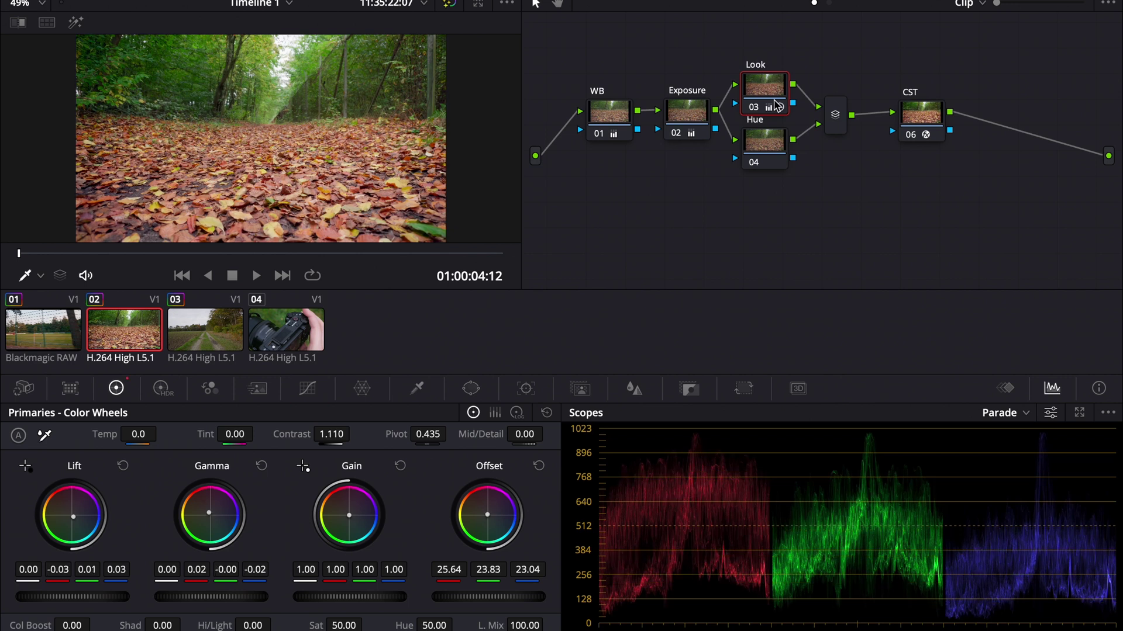
# Copy the grade of clip 01's Hue node to the Hue node of clip 02
pyautogui.click(41, 330)
pyautogui.click(754, 152)
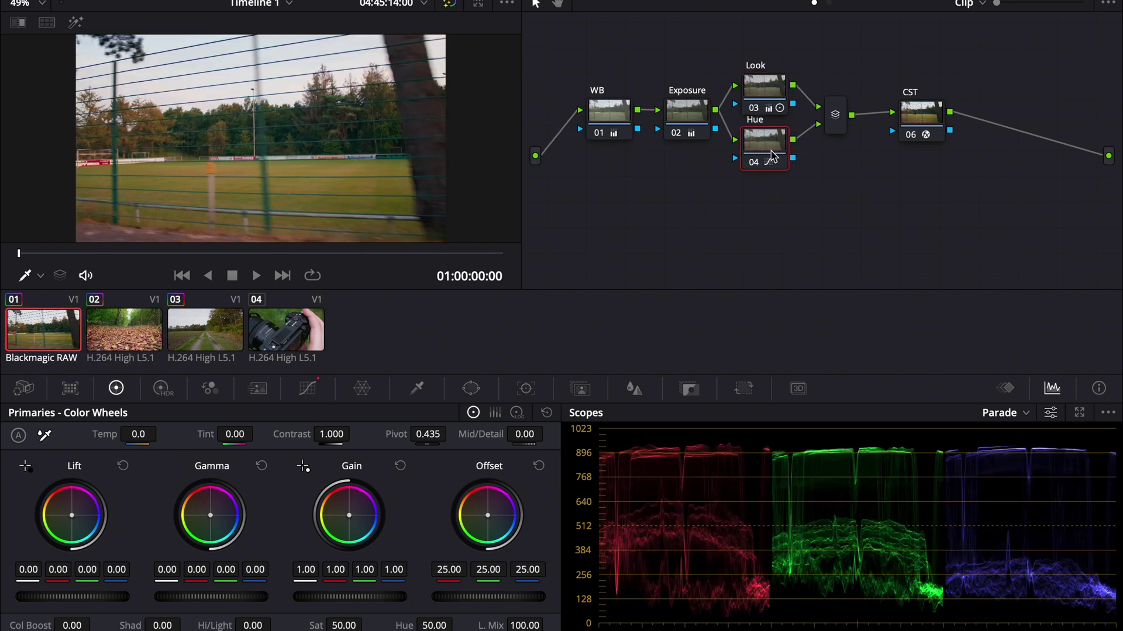
pyautogui.click(120, 332)
pyautogui.click(758, 153)
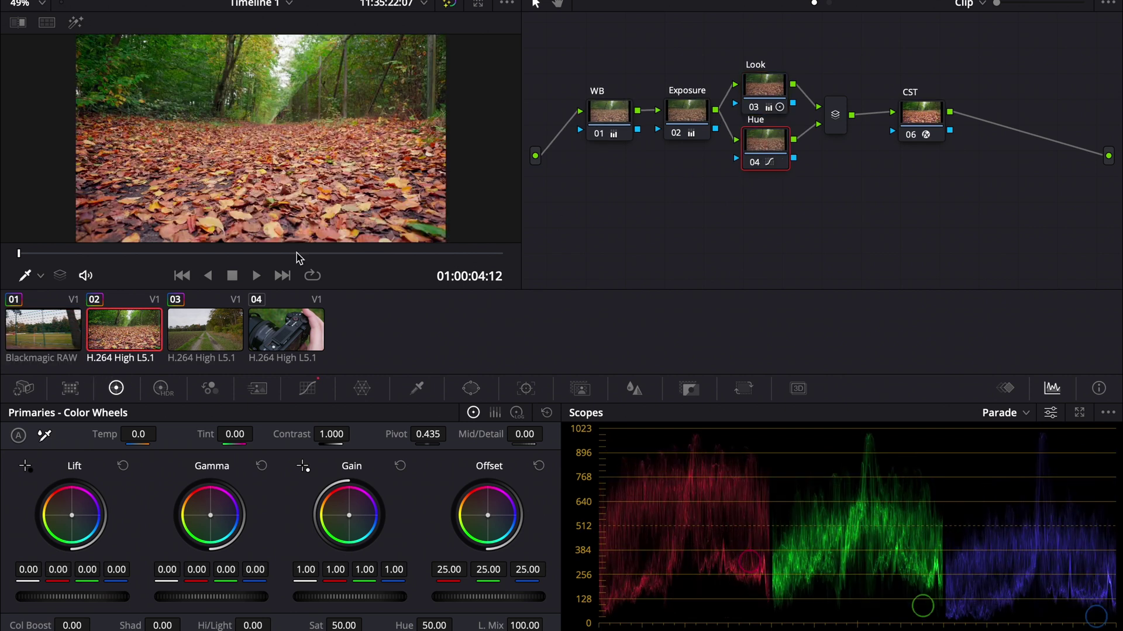
# On clip 02's Look node, adjust the primary Lift to -0.04 red, 0.01 green and 0.03 blue
pyautogui.click(251, 255)
pyautogui.moveTo(250, 255); pyautogui.dragTo(321, 257)
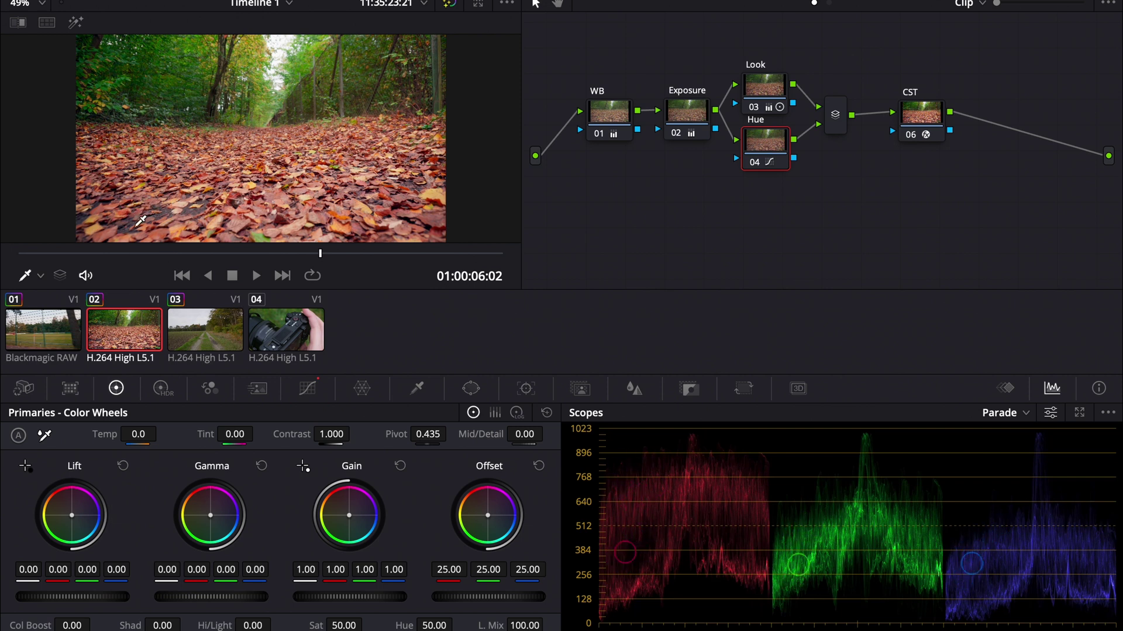
pyautogui.click(787, 93)
pyautogui.moveTo(80, 515); pyautogui.dragTo(77, 521)
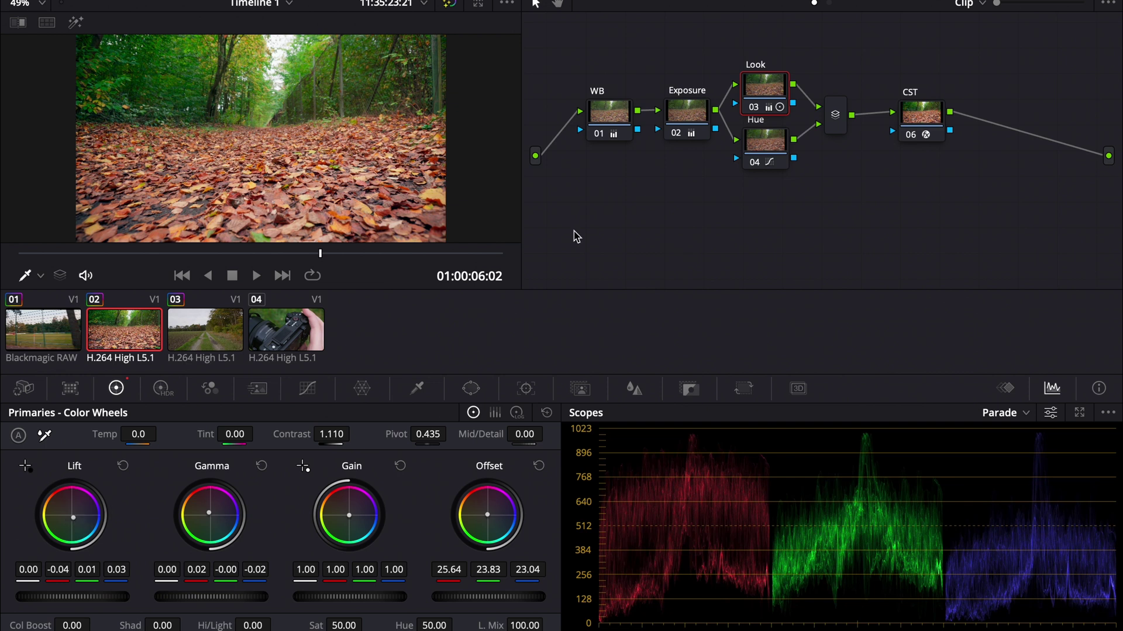
# On clip 02's Hue Vs Hue curve, set the orange point's Hue Rotate to 4.30 and the green point to Input Hue 347.67, Hue Rotate 15.20
pyautogui.click(768, 148)
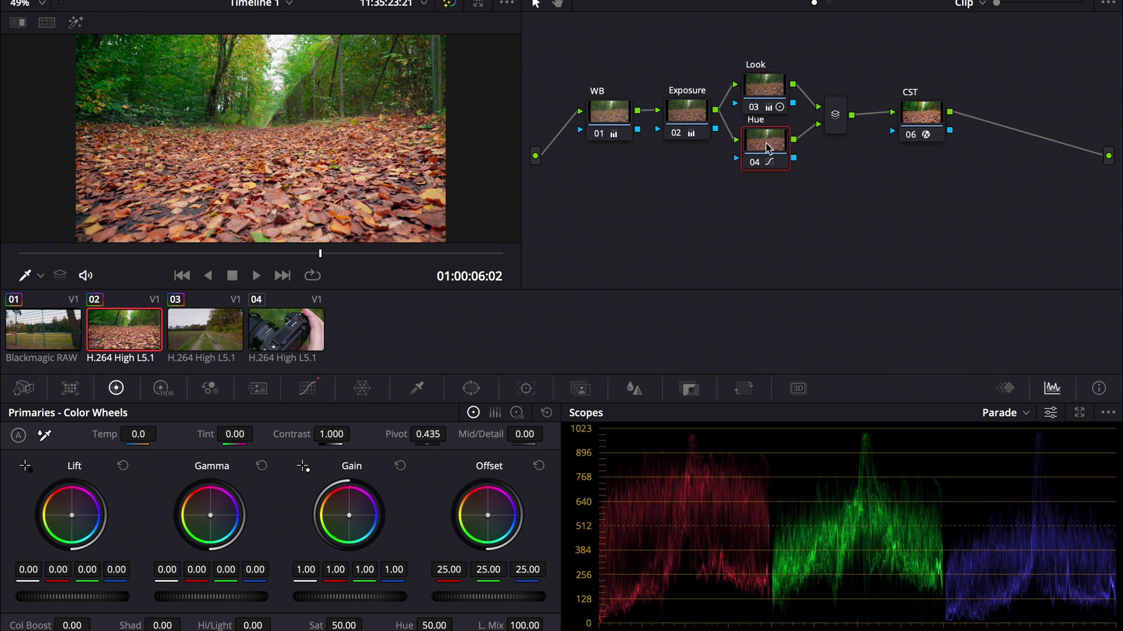
pyautogui.click(308, 388)
pyautogui.click(51, 515)
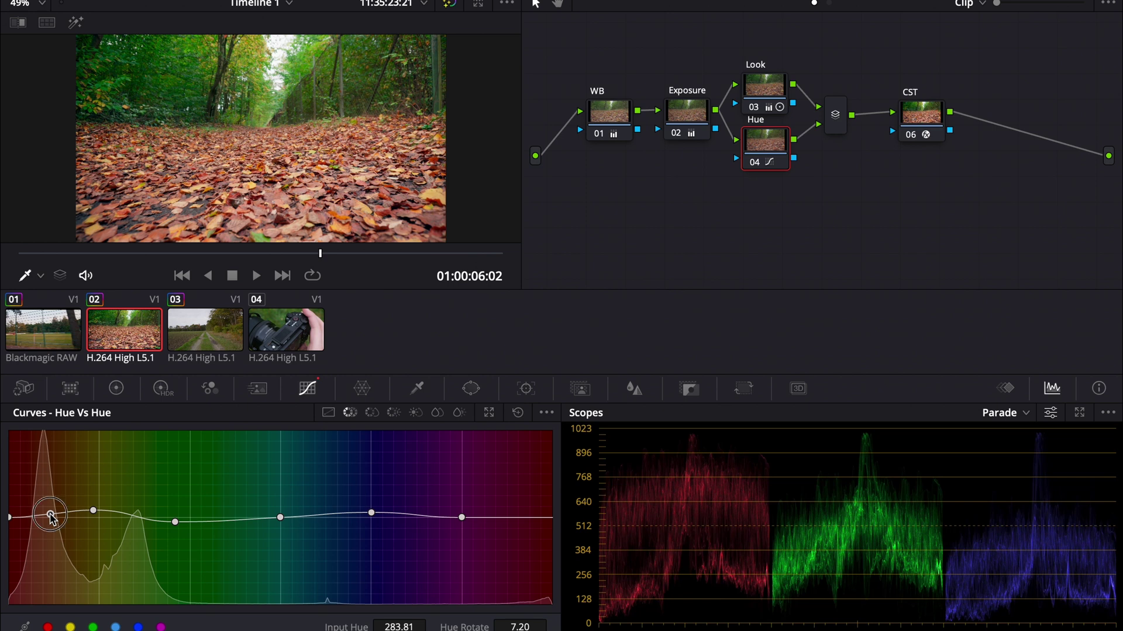
pyautogui.moveTo(504, 629); pyautogui.dragTo(459, 628)
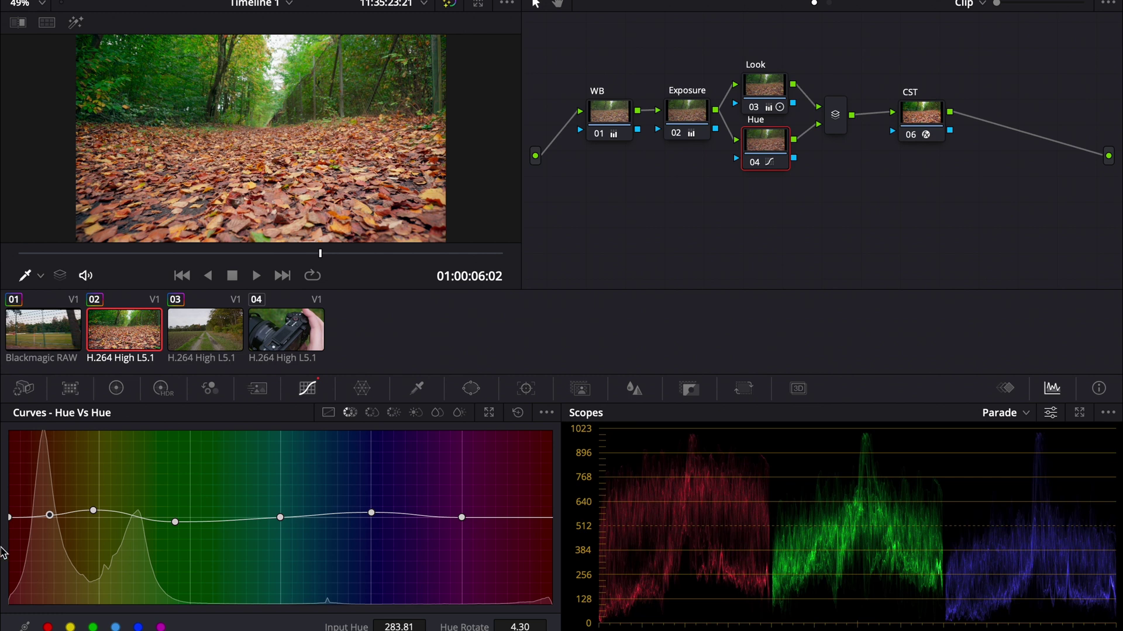
pyautogui.moveTo(94, 511); pyautogui.dragTo(95, 511)
pyautogui.moveTo(175, 522); pyautogui.dragTo(161, 510)
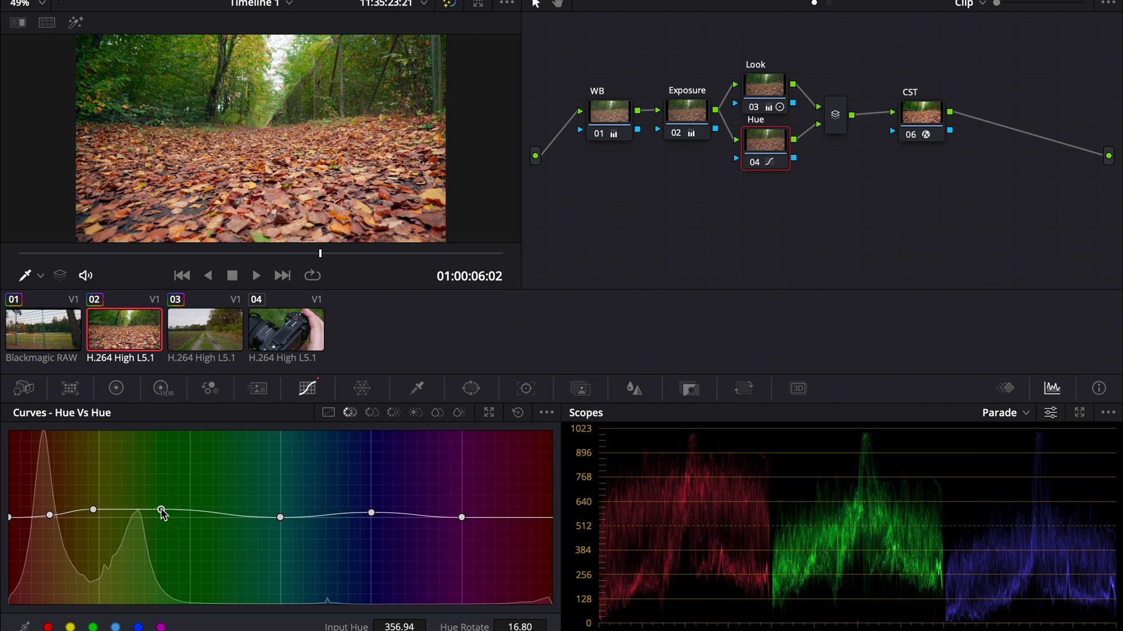
pyautogui.moveTo(162, 509); pyautogui.dragTo(147, 510)
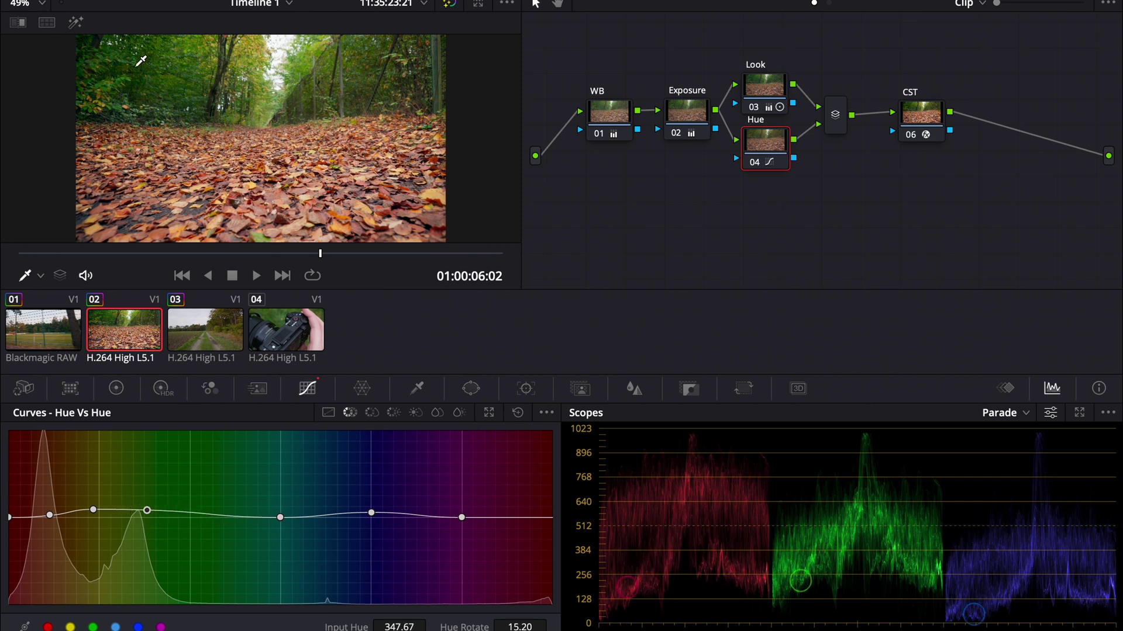
# Compare clip 02 with all grades bypassed and with only the Look and Hue nodes disabled, checking different frames
pyautogui.click(479, 253)
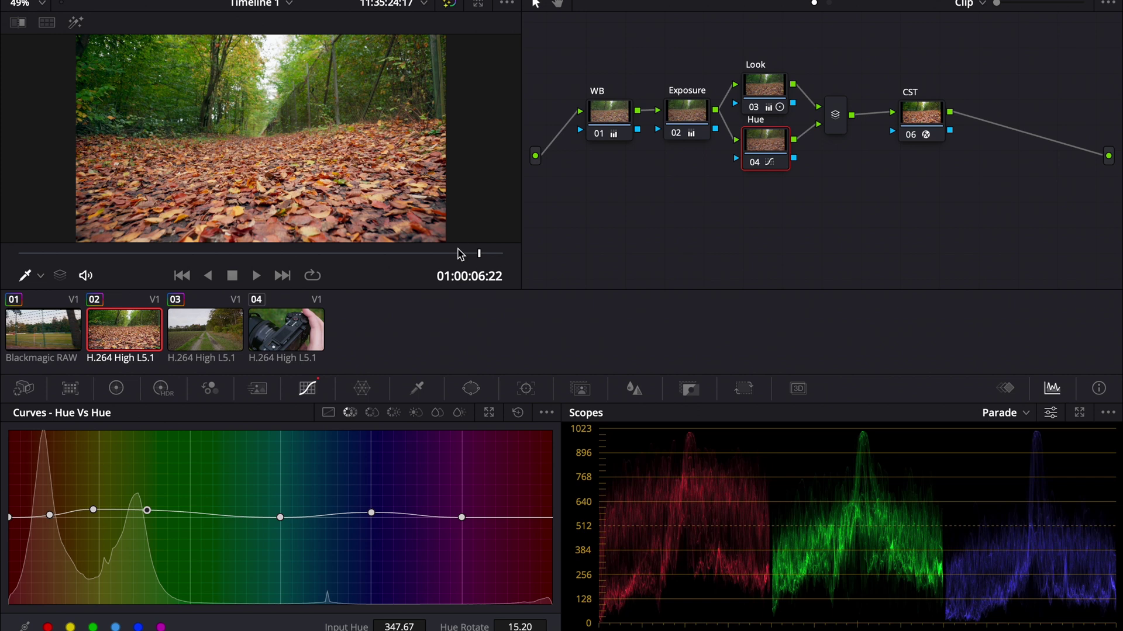
pyautogui.click(449, 5)
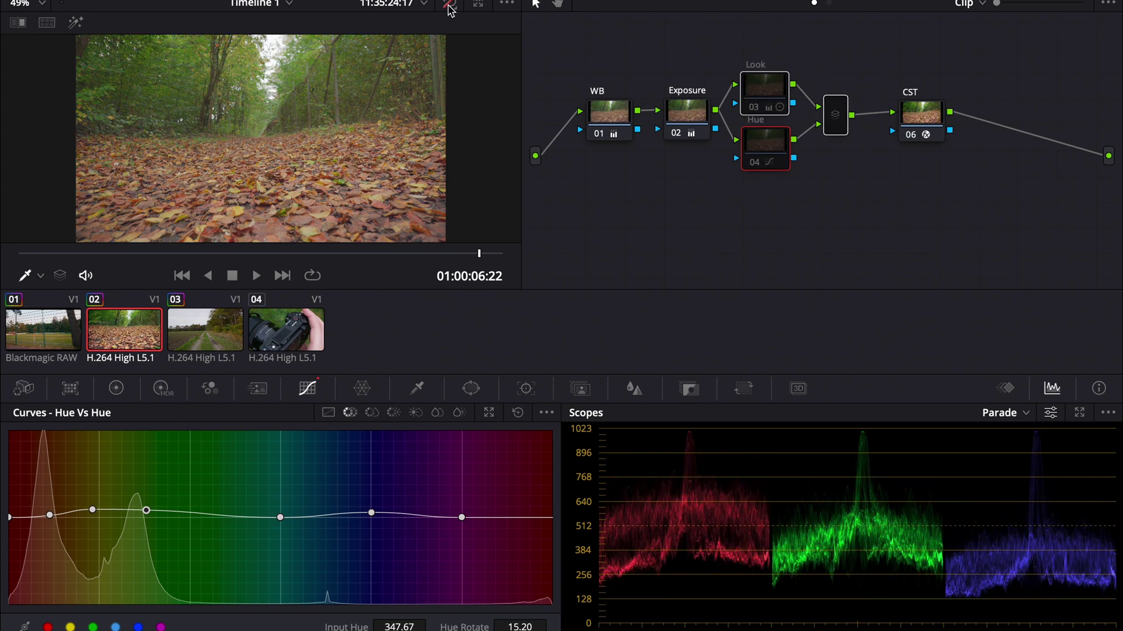
pyautogui.click(449, 4)
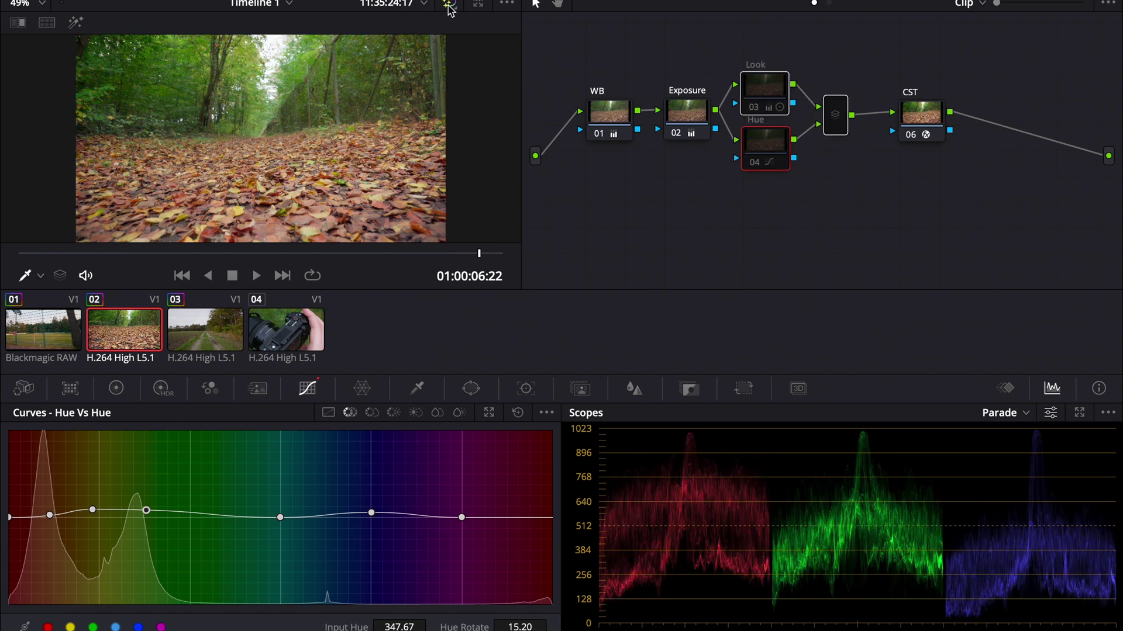
pyautogui.click(352, 253)
# Copy the grade of clip 02's Look node to the Look node of clip 03
pyautogui.click(774, 92)
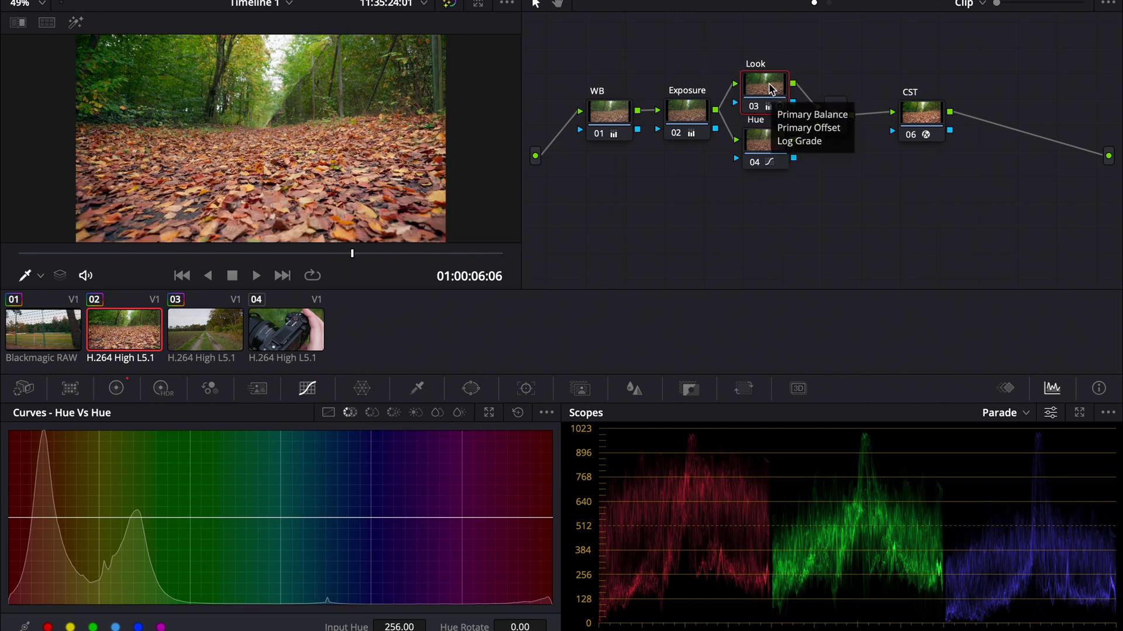
pyautogui.click(218, 339)
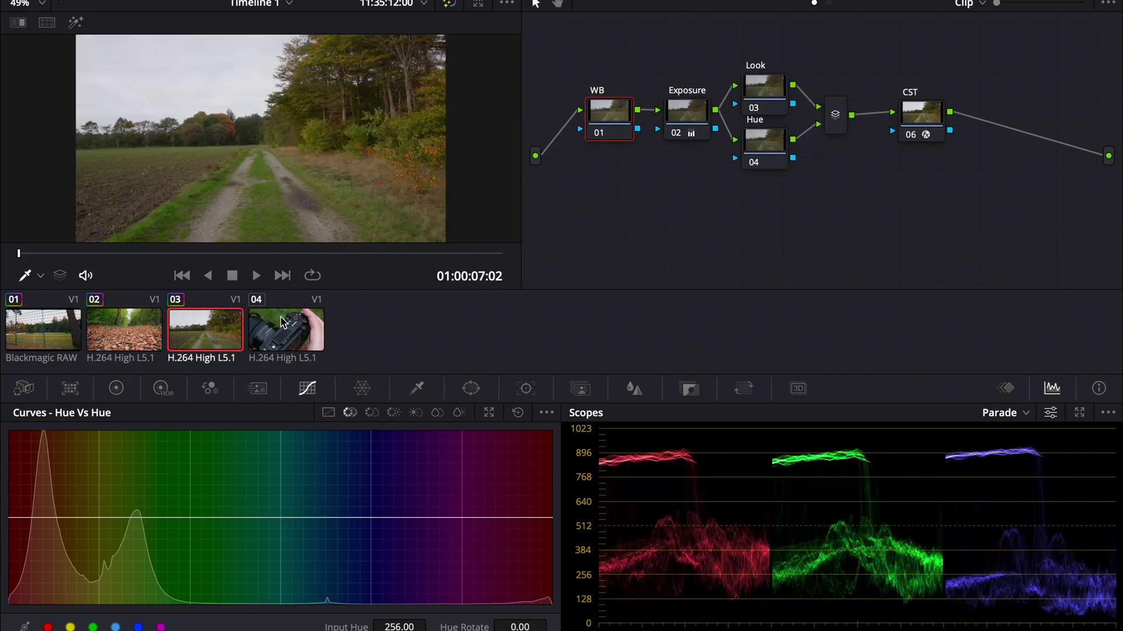
pyautogui.click(773, 90)
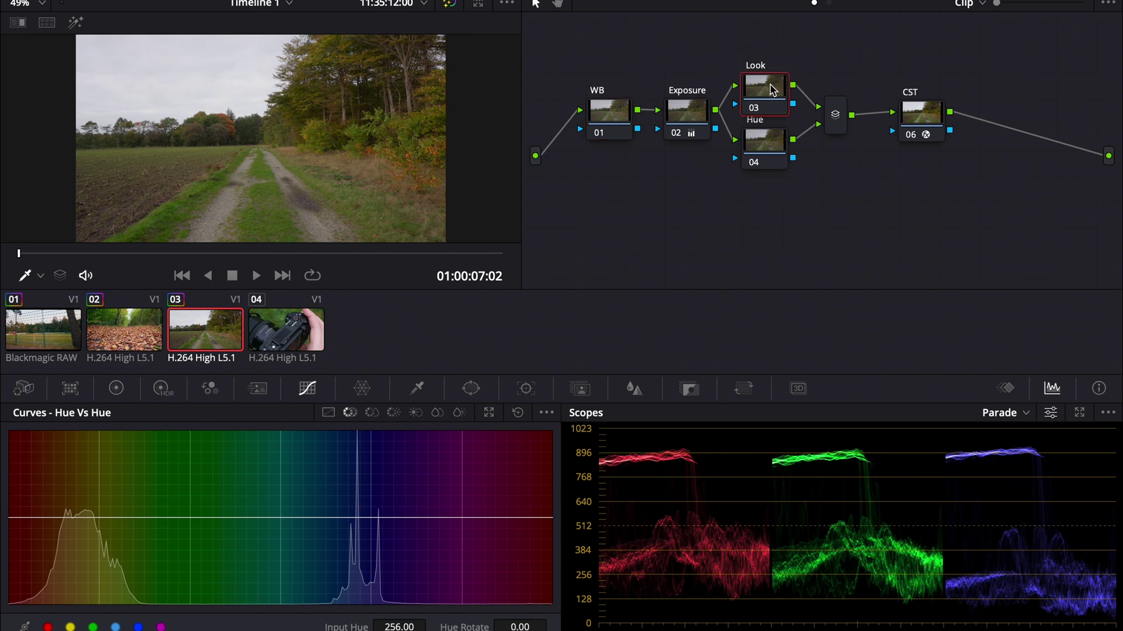
# Copy the grade of clip 02's Hue node to the Hue node of clip 03
pyautogui.click(153, 331)
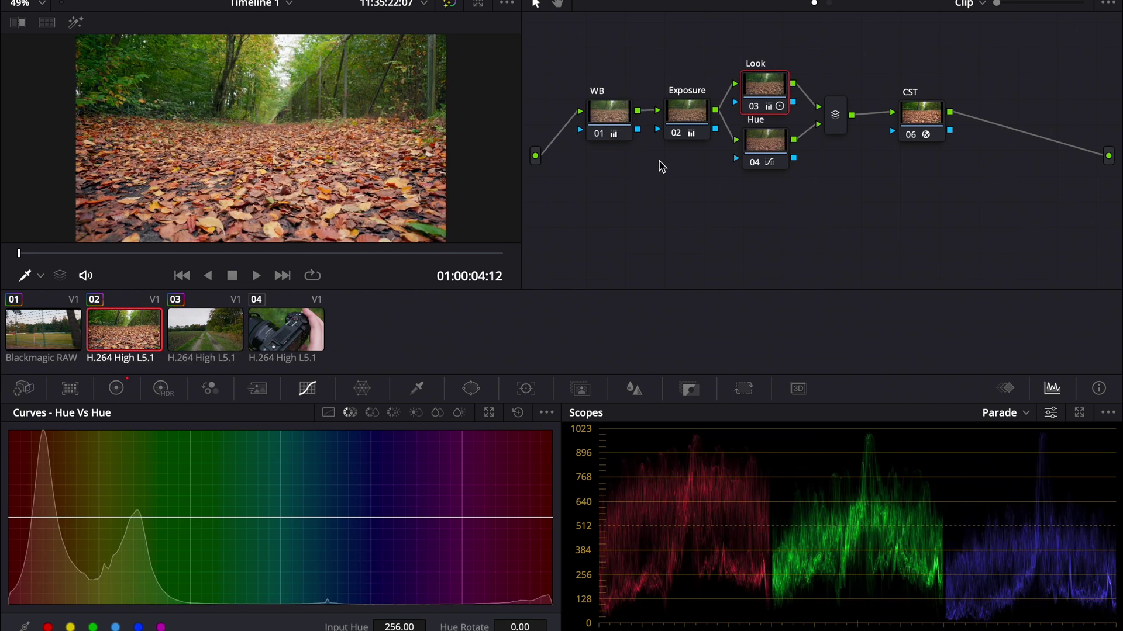
pyautogui.click(758, 151)
pyautogui.click(235, 319)
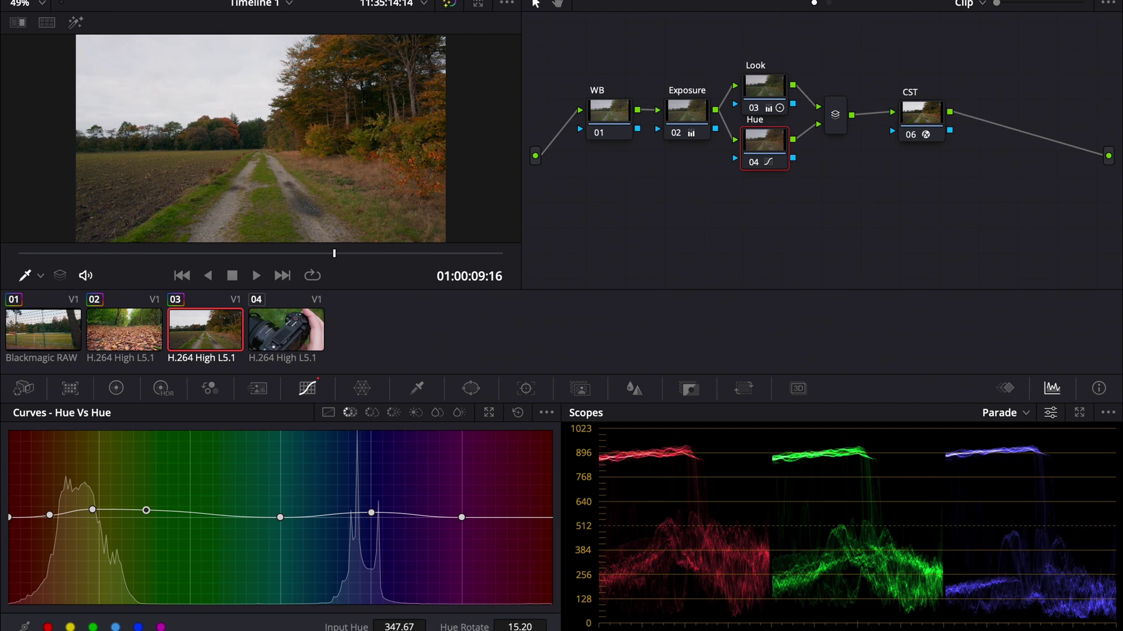
# Add a new PowerGrade album to the gallery and grab a still of clip 03's grade into it
pyautogui.click(24, 2)
pyautogui.scroll(-5, 86, 130)
pyautogui.rightClick(68, 280)
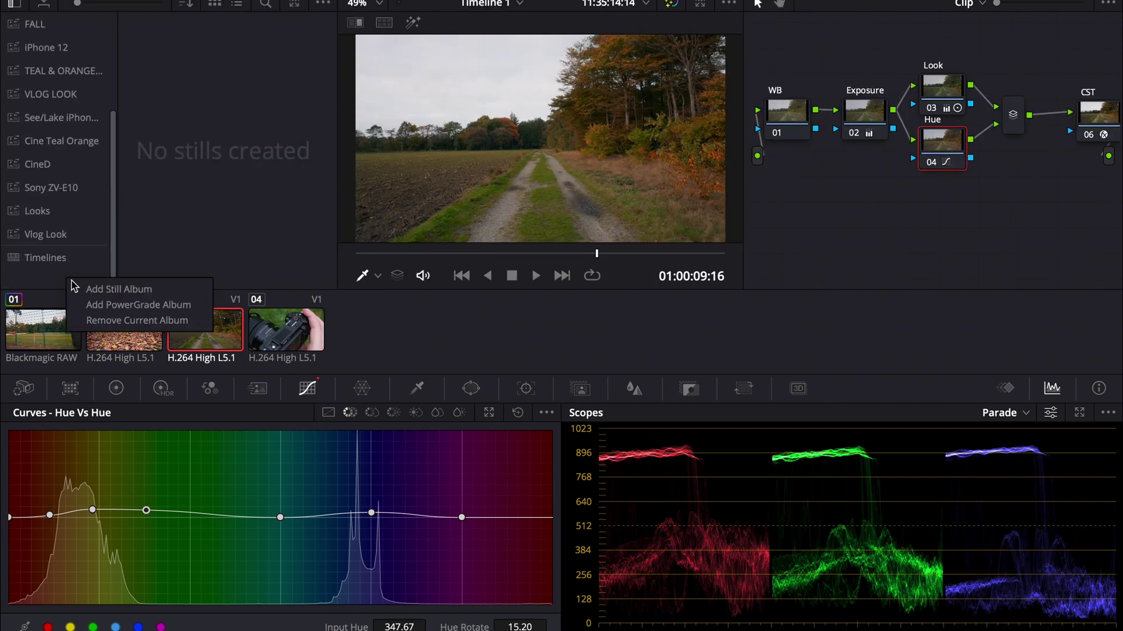
pyautogui.click(93, 305)
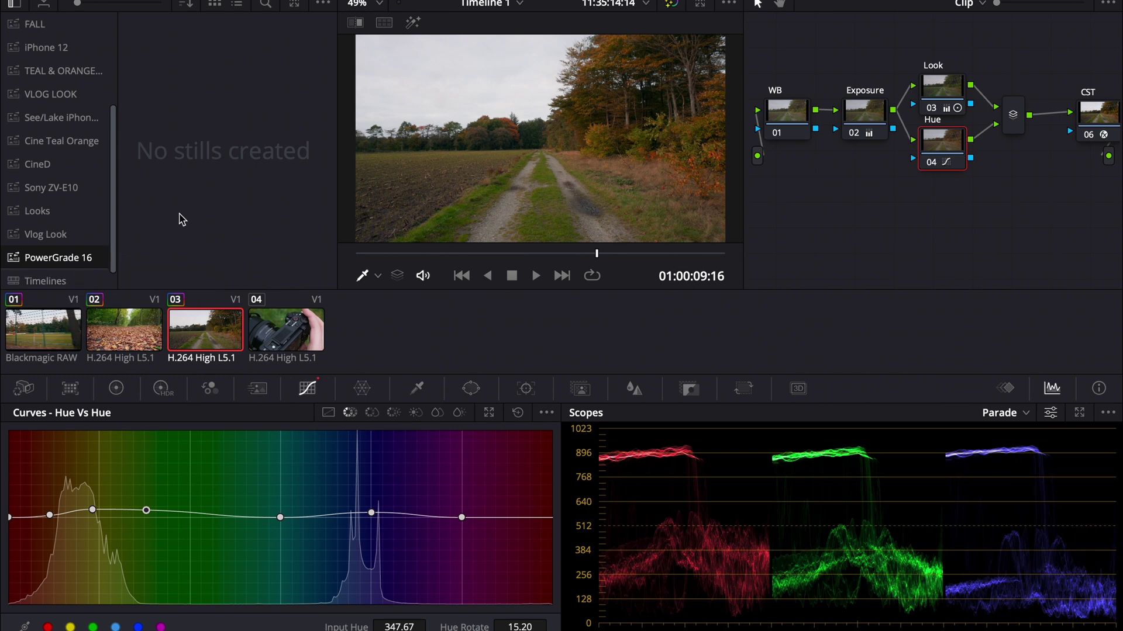
pyautogui.rightClick(518, 169)
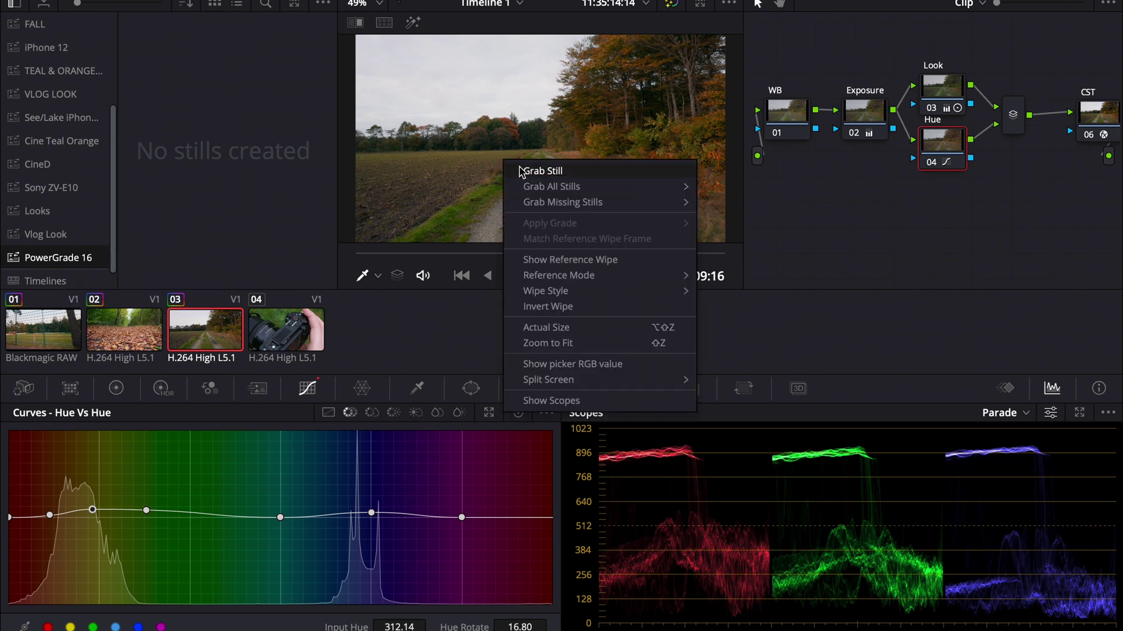
pyautogui.click(537, 171)
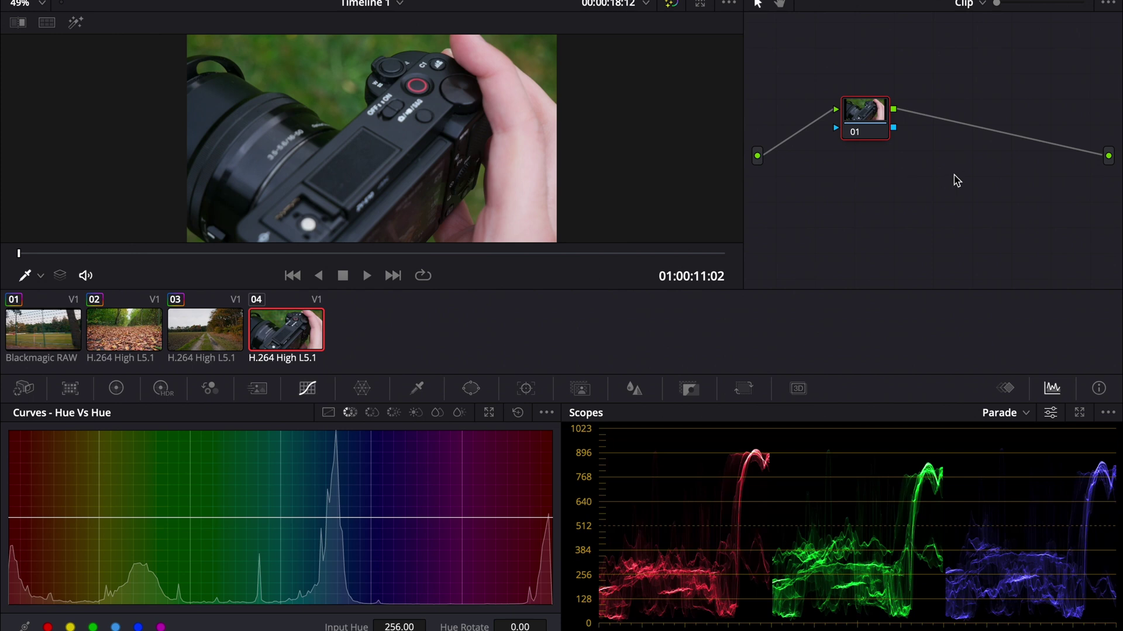
# On clip 04, add a serial node and a layer node, and arrange them with the layer mixer in line
pyautogui.hotkey('alt', 's')
pyautogui.moveTo(949, 119); pyautogui.dragTo(952, 104)
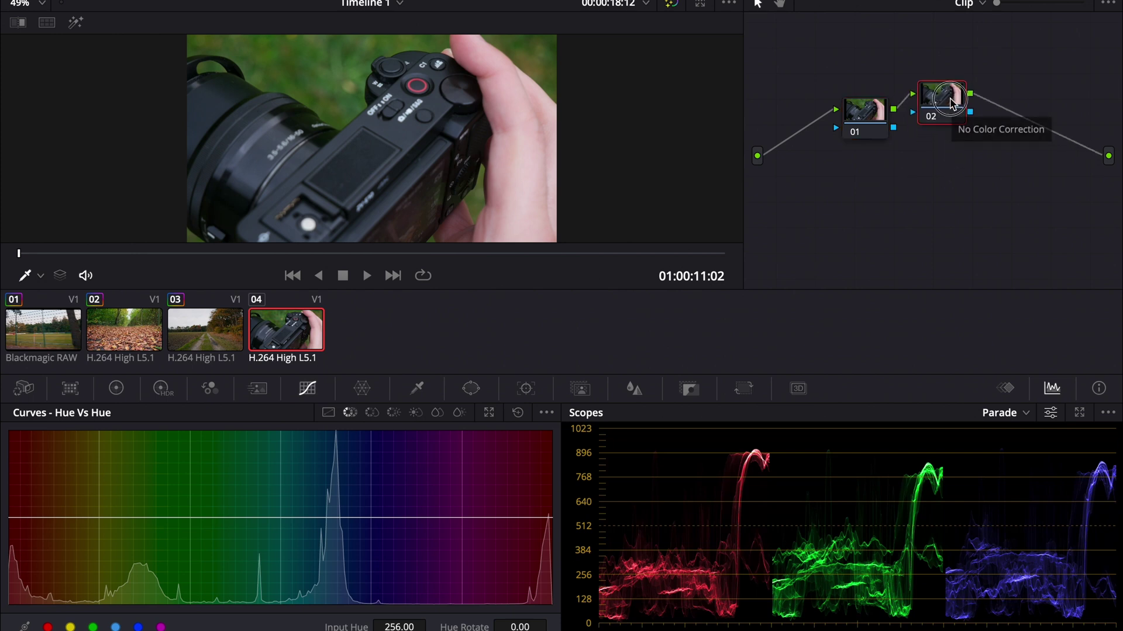
pyautogui.hotkey('alt', 'l')
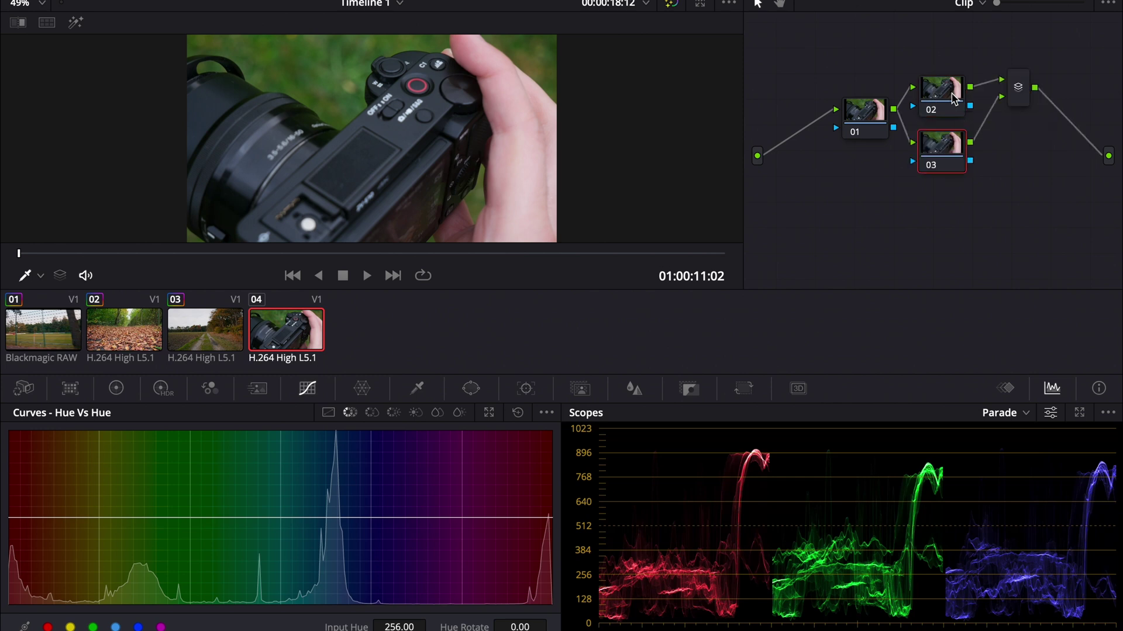
pyautogui.moveTo(1027, 99); pyautogui.dragTo(1012, 121)
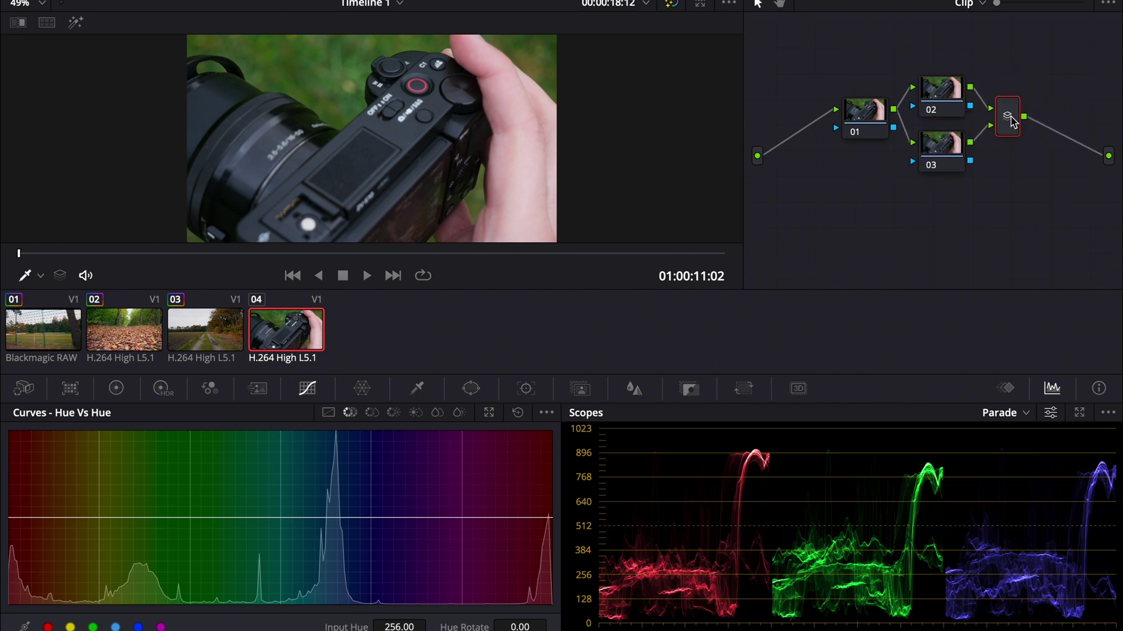
# Label clip 04's node 01 "balance", node 02 "look" and node 03 "hue"
pyautogui.rightClick(875, 115)
pyautogui.click(891, 143)
pyautogui.write('balance')
pyautogui.press('Return')
pyautogui.rightClick(937, 98)
pyautogui.click(971, 123)
pyautogui.write('look')
pyautogui.press('Return')
pyautogui.doubleClick(942, 162)
pyautogui.write('hue')
pyautogui.press('Return')
# On the hue node, add Hue Vs Hue points for all six colors and move the blue point to Input Hue 137.55, Hue Rotate 7.20
pyautogui.click(48, 627)
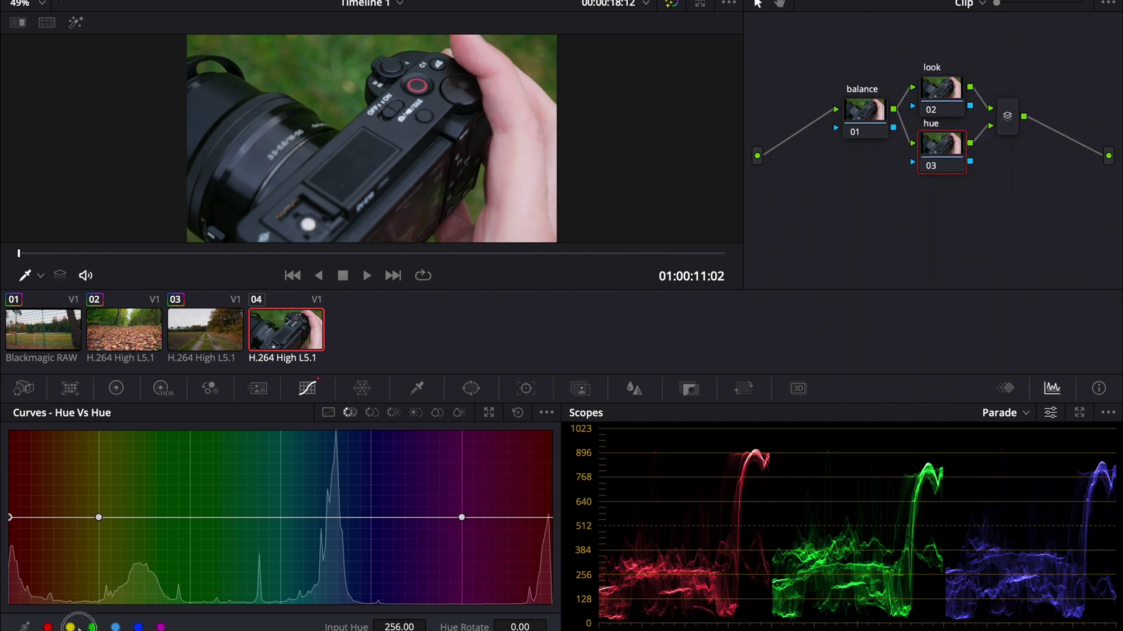
pyautogui.click(70, 628)
pyautogui.click(92, 627)
pyautogui.click(115, 627)
pyautogui.click(138, 628)
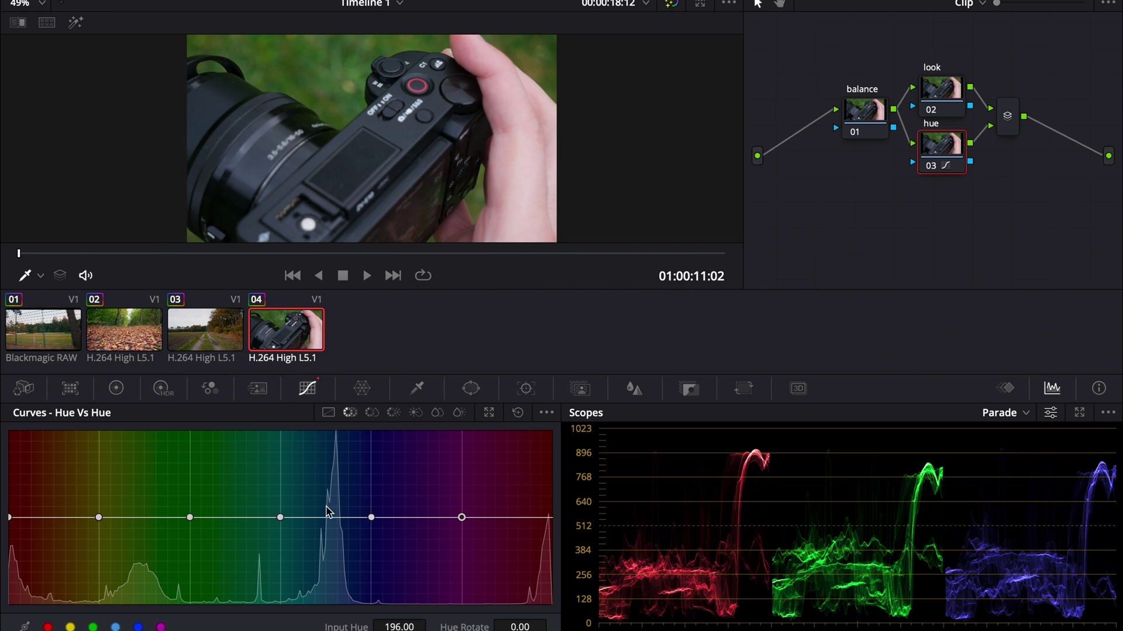
pyautogui.moveTo(374, 520)
pyautogui.mouseDown()
pyautogui.moveTo(372, 503)
pyautogui.moveTo(374, 515)
pyautogui.mouseUp()
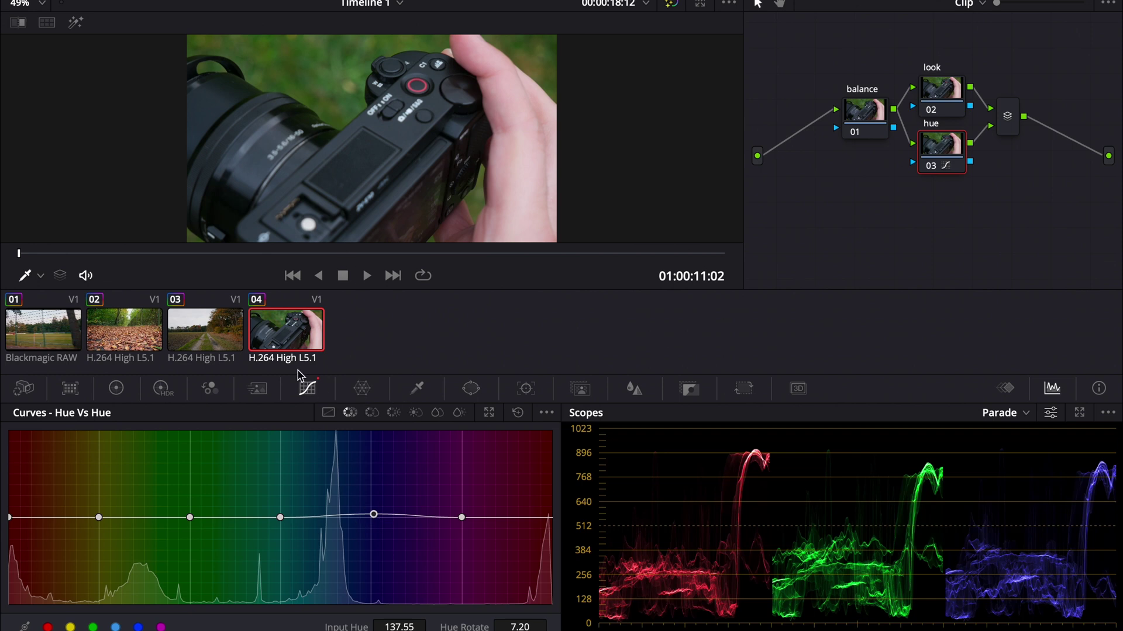
# Raise the Hue Vs Hue yellow point, add a slightly lowered orange point, and move the green point to Input Hue 4.15, Hue Rotate 12.00
pyautogui.moveTo(100, 518); pyautogui.dragTo(99, 510)
pyautogui.click(50, 515)
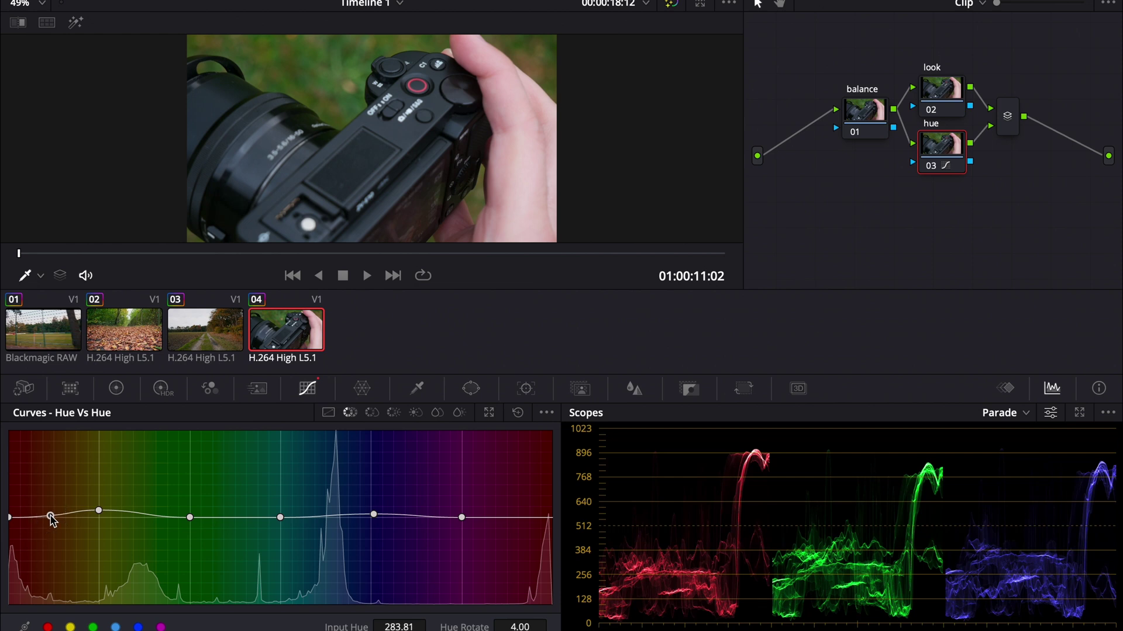
pyautogui.moveTo(51, 518); pyautogui.dragTo(50, 520)
pyautogui.moveTo(185, 521); pyautogui.dragTo(172, 510)
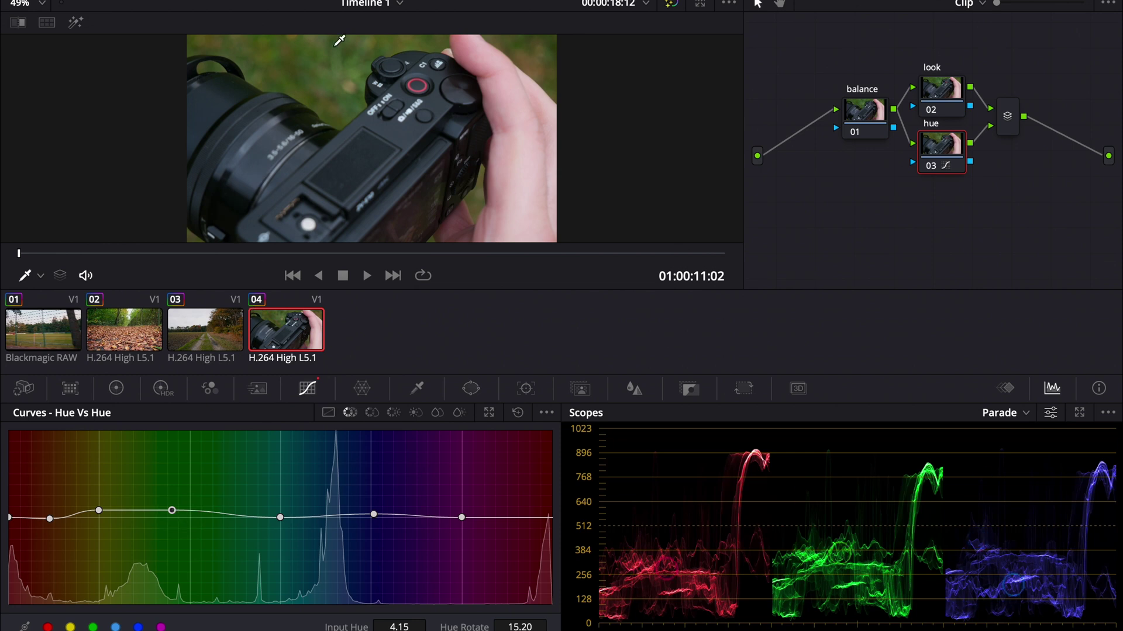
pyautogui.moveTo(178, 515); pyautogui.dragTo(178, 518)
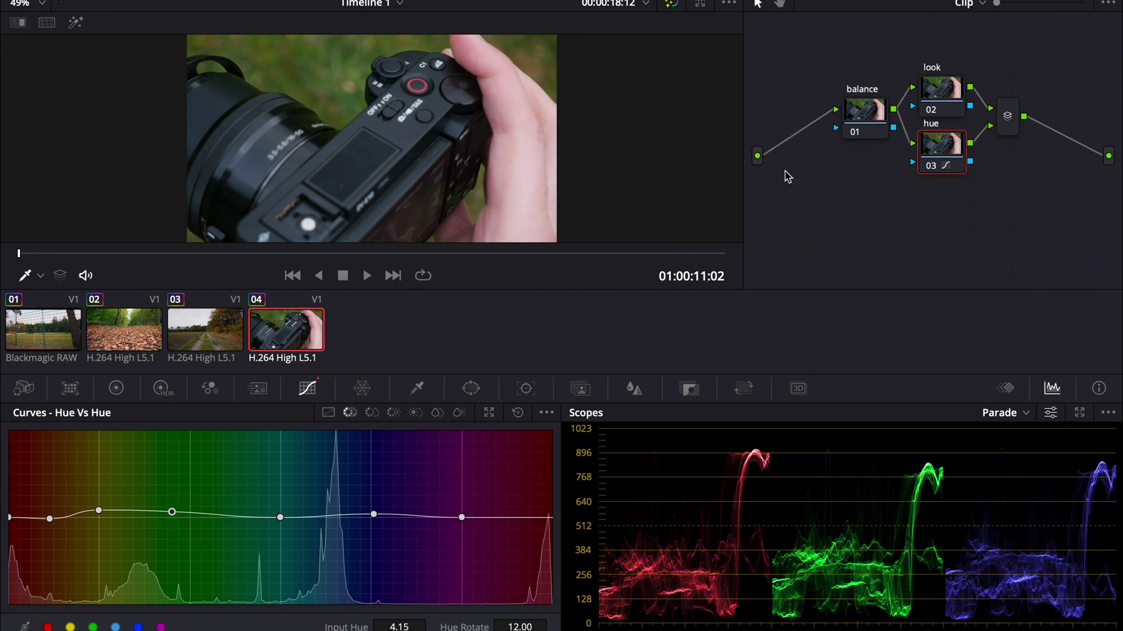
# On clip 04's look node, set the primary Lift to -0.01 red and 0.01 blue, and the Gamma to 0.01 red
pyautogui.click(935, 99)
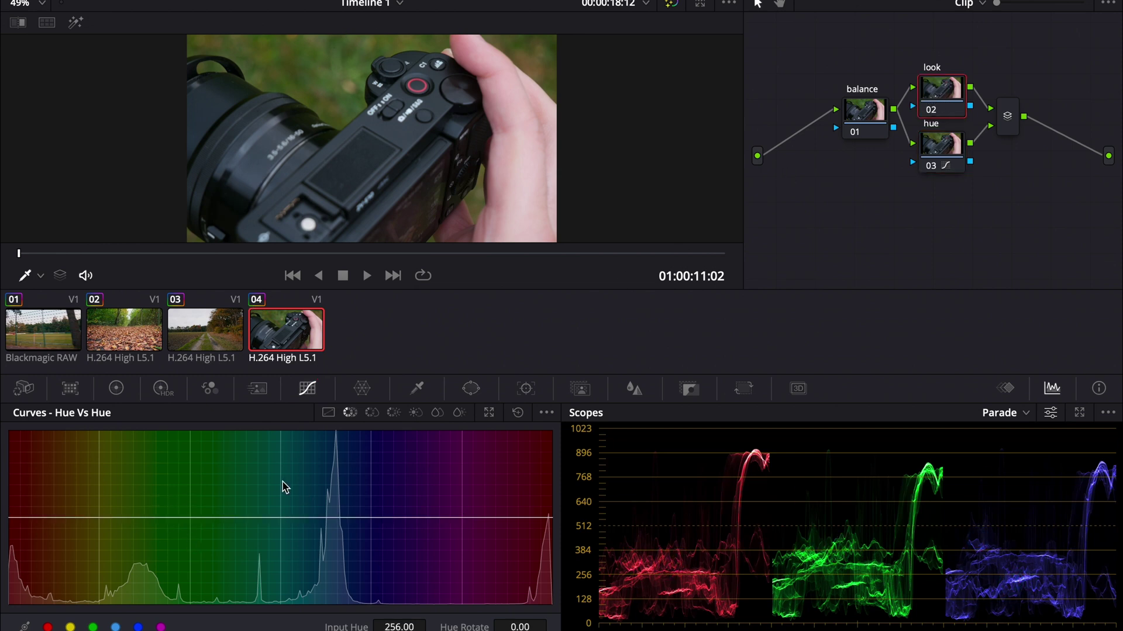
pyautogui.click(116, 388)
pyautogui.moveTo(388, 254); pyautogui.dragTo(454, 256)
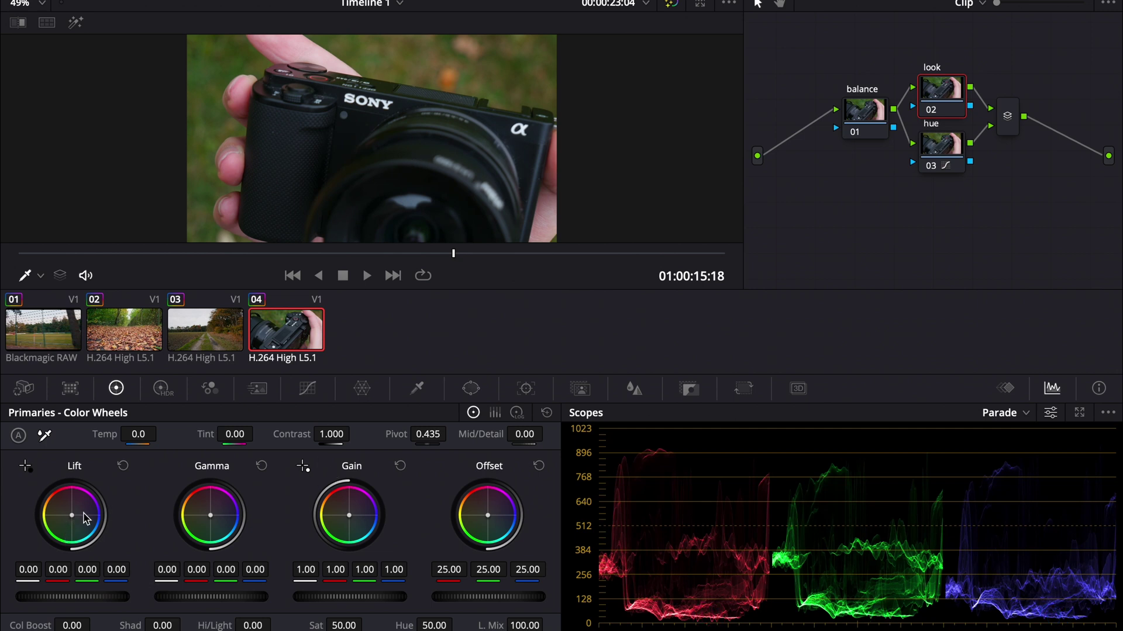
pyautogui.moveTo(80, 513); pyautogui.dragTo(82, 518)
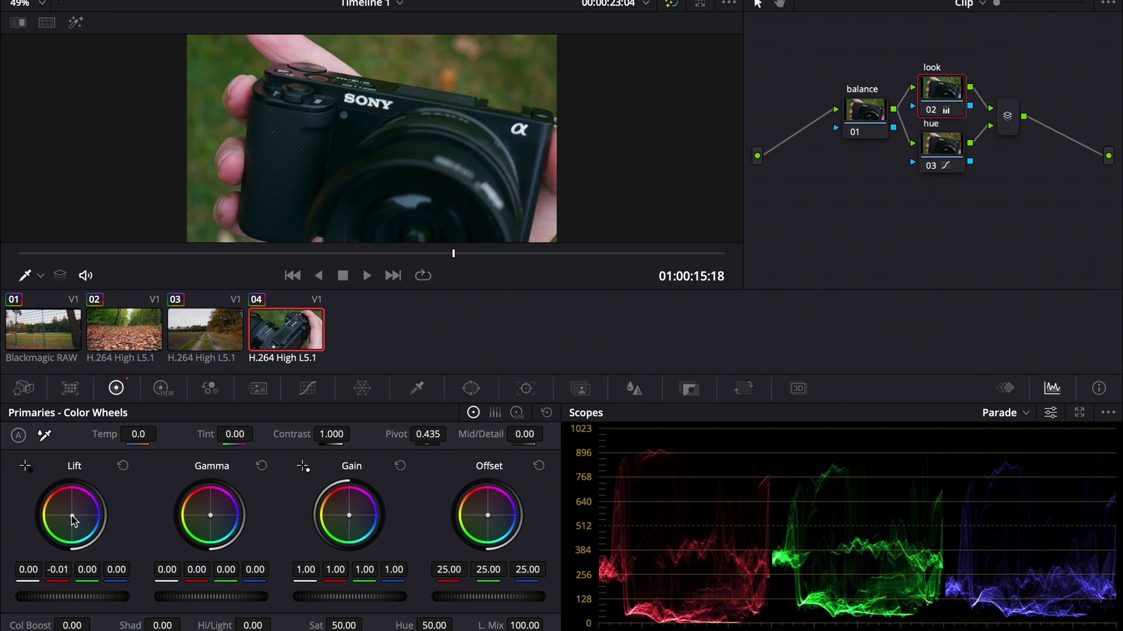
pyautogui.moveTo(219, 519); pyautogui.dragTo(214, 509)
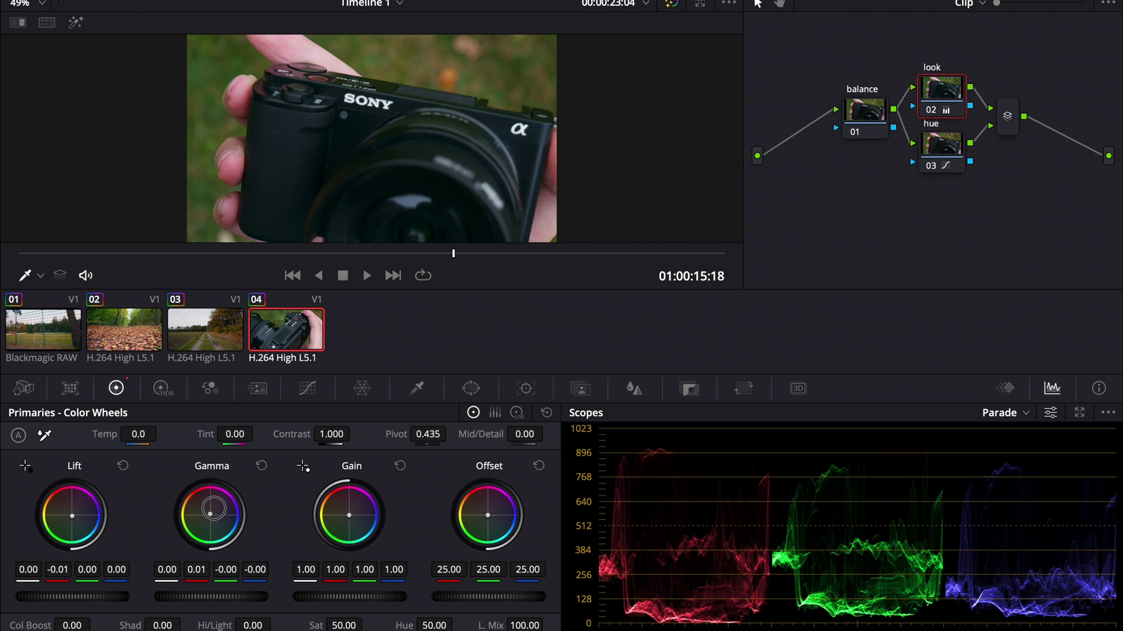
pyautogui.moveTo(74, 516); pyautogui.dragTo(76, 517)
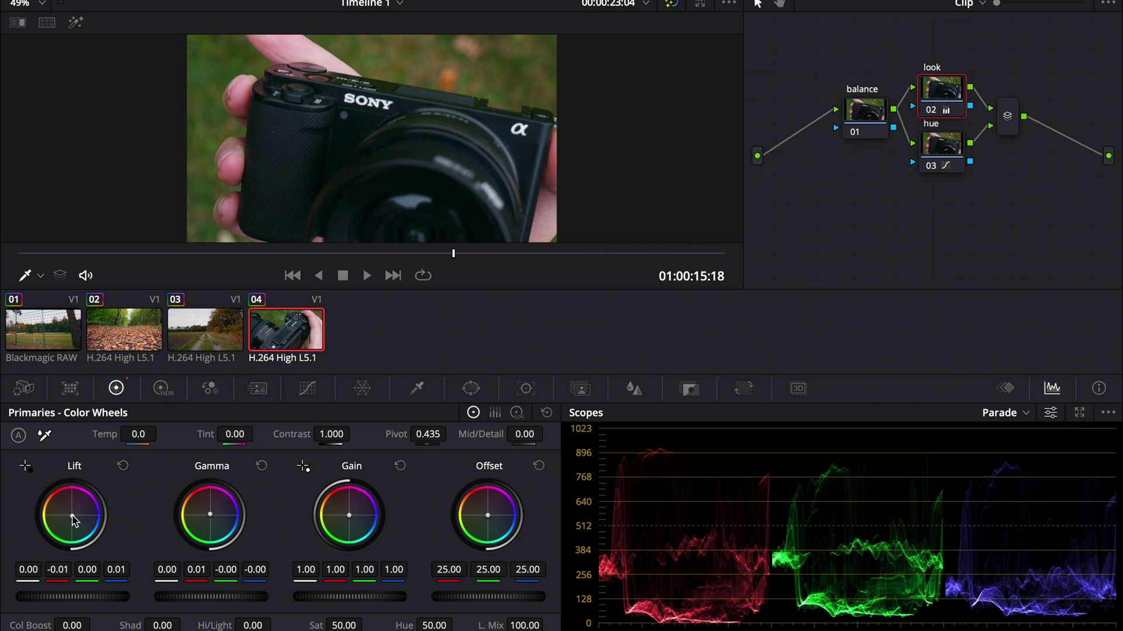
# Set the look node's log Shadow to 0.04, -0.01, -0.03 and its low range to 0.091, and compare the clip with grades bypassed
pyautogui.click(517, 413)
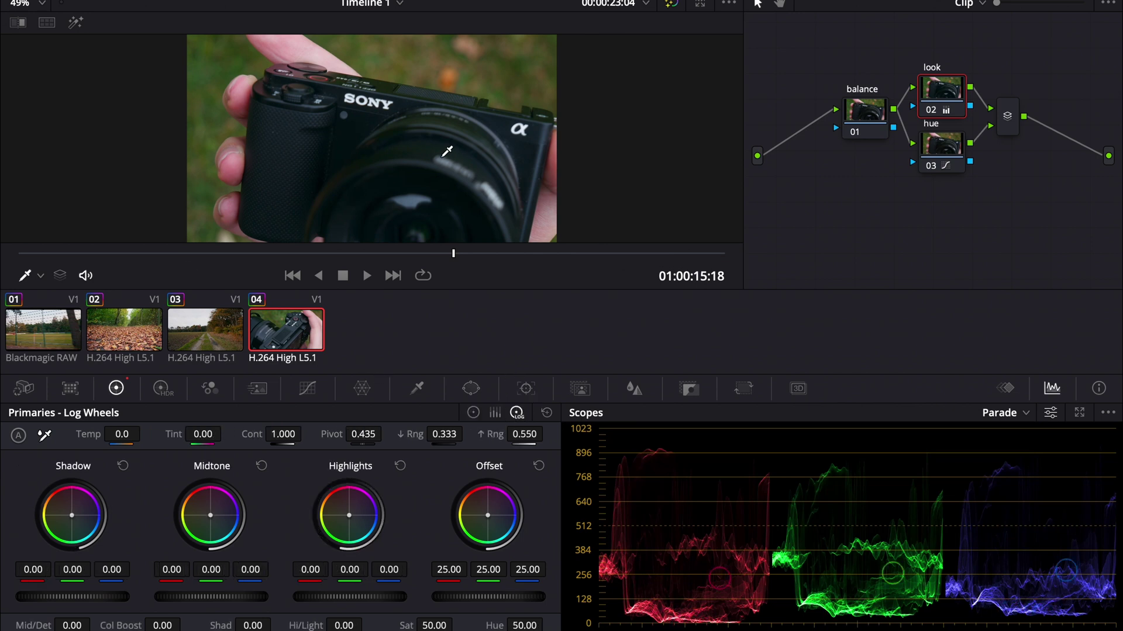
pyautogui.moveTo(69, 529); pyautogui.dragTo(70, 510)
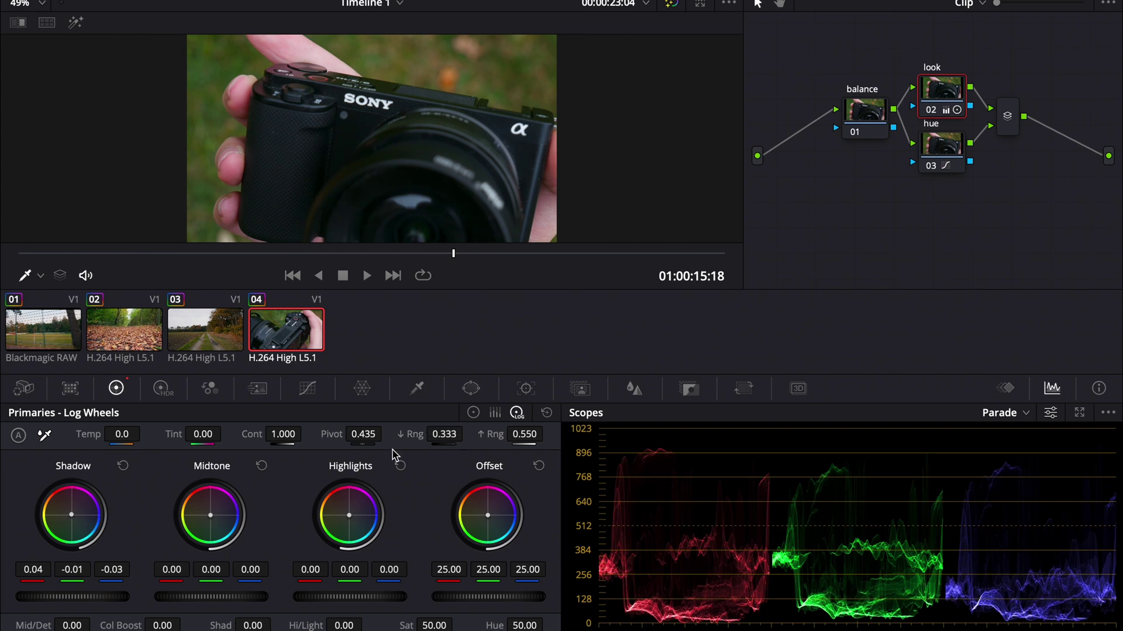
pyautogui.moveTo(443, 437); pyautogui.dragTo(346, 451)
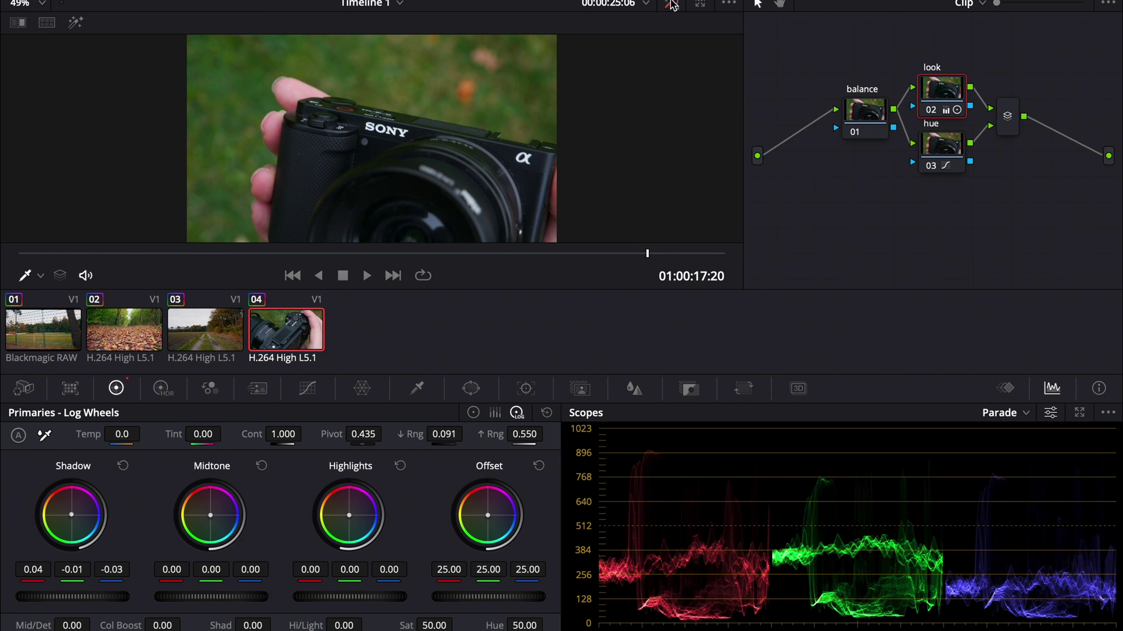
pyautogui.click(672, 4)
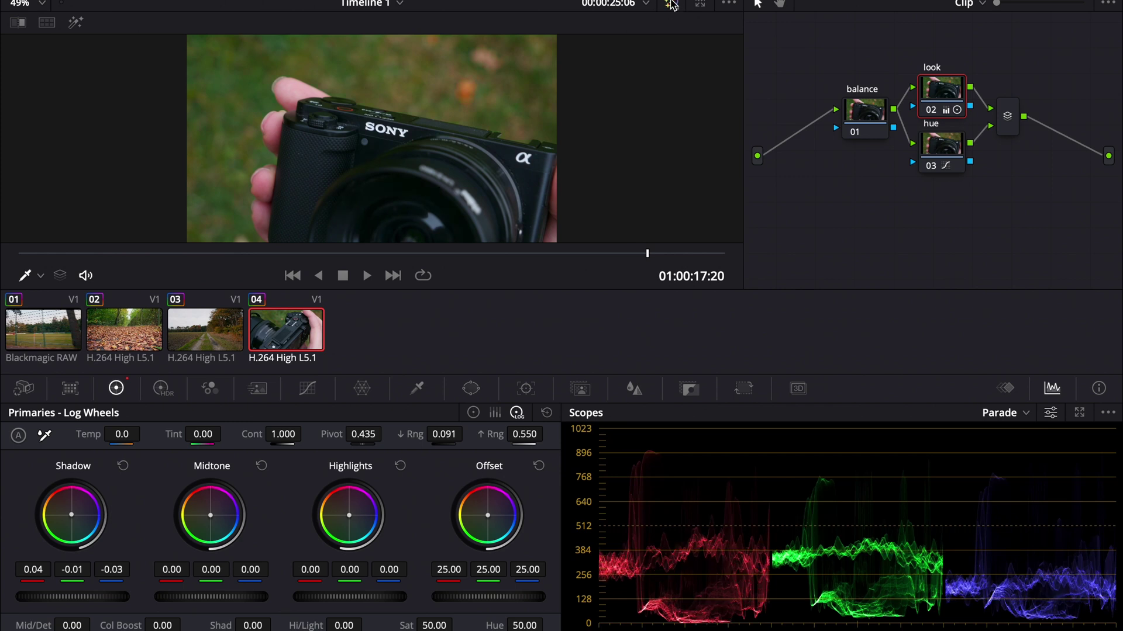
pyautogui.click(671, 5)
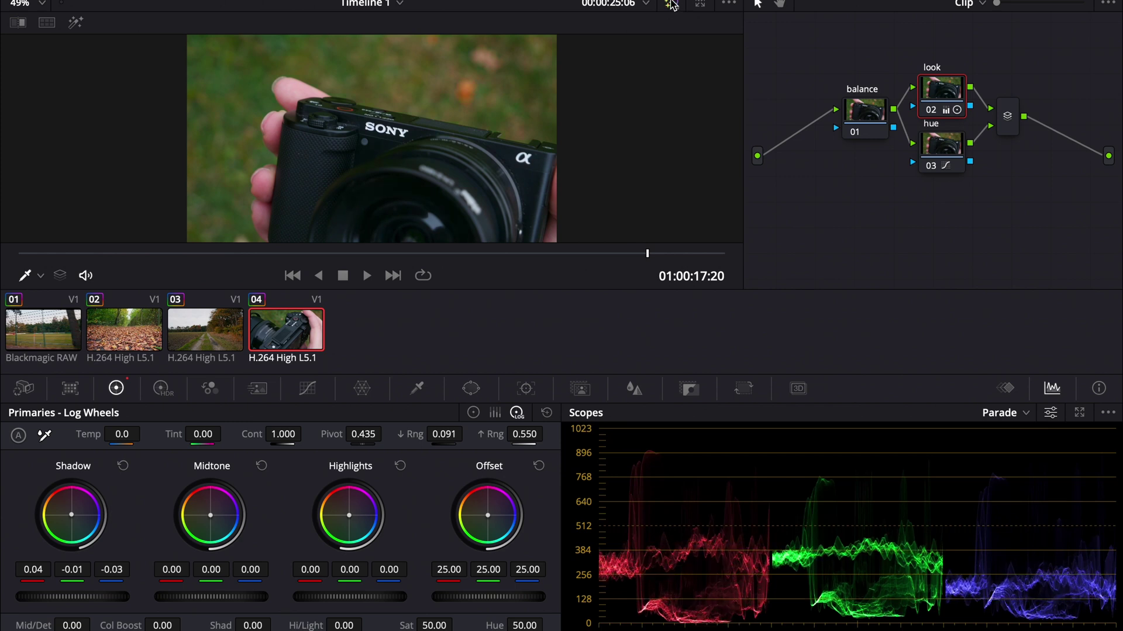